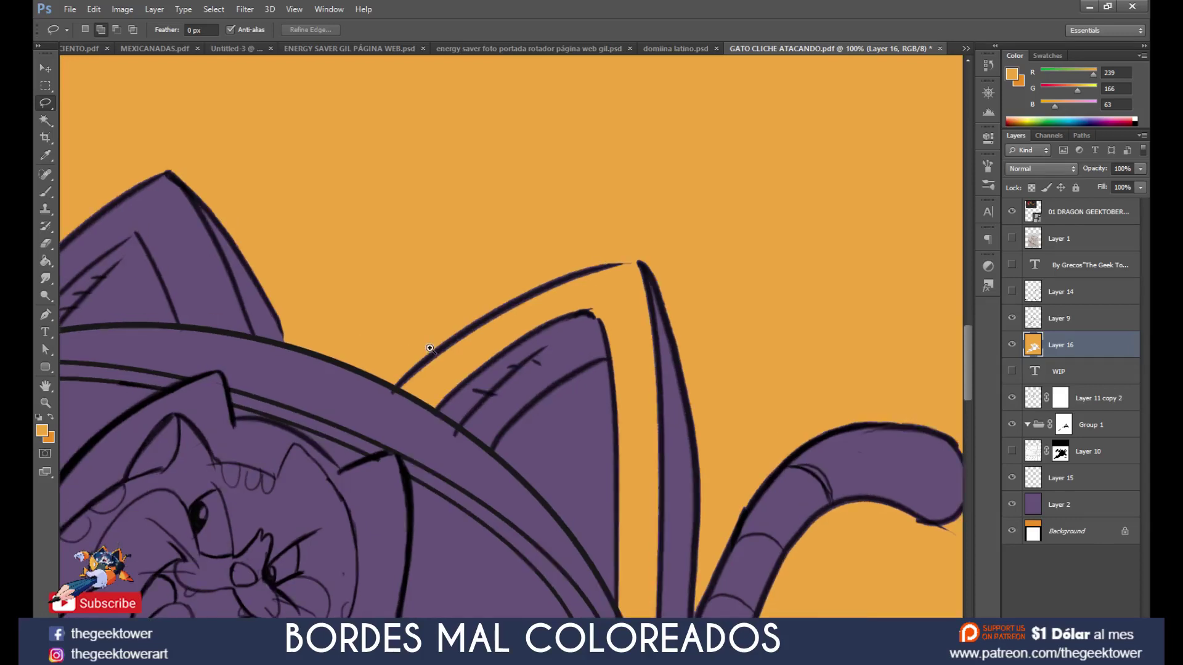
Step: Remove the orange fill layer with its rough edges and clear the old selection
click(424, 357)
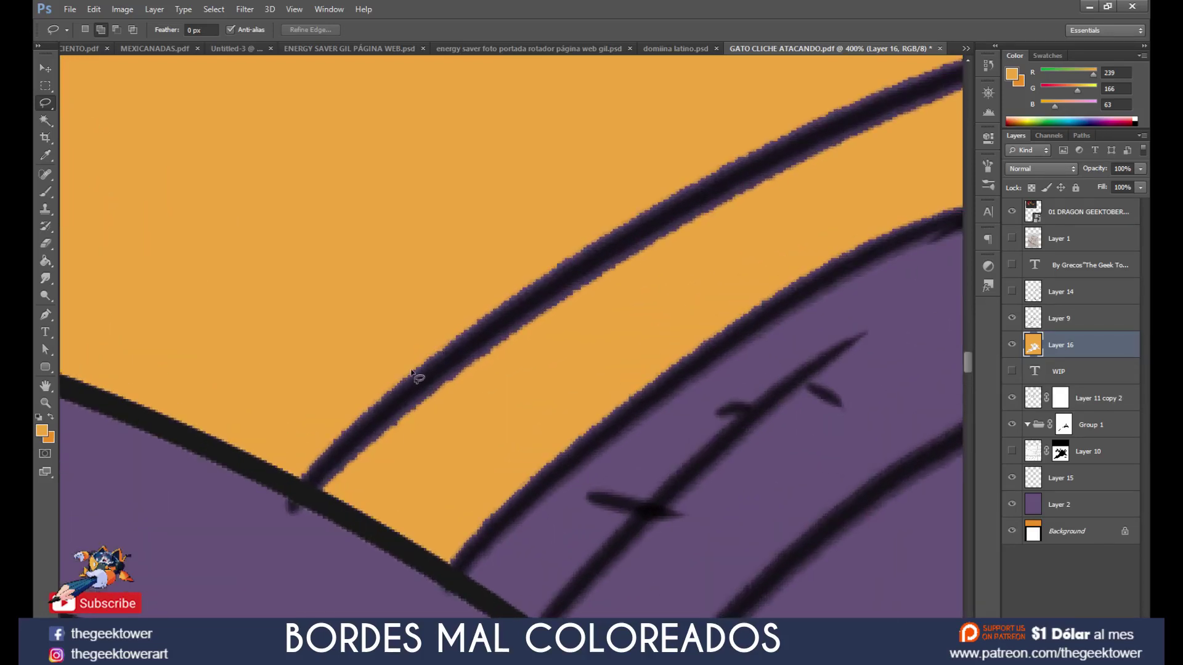
scroll(424, 370, down, 2)
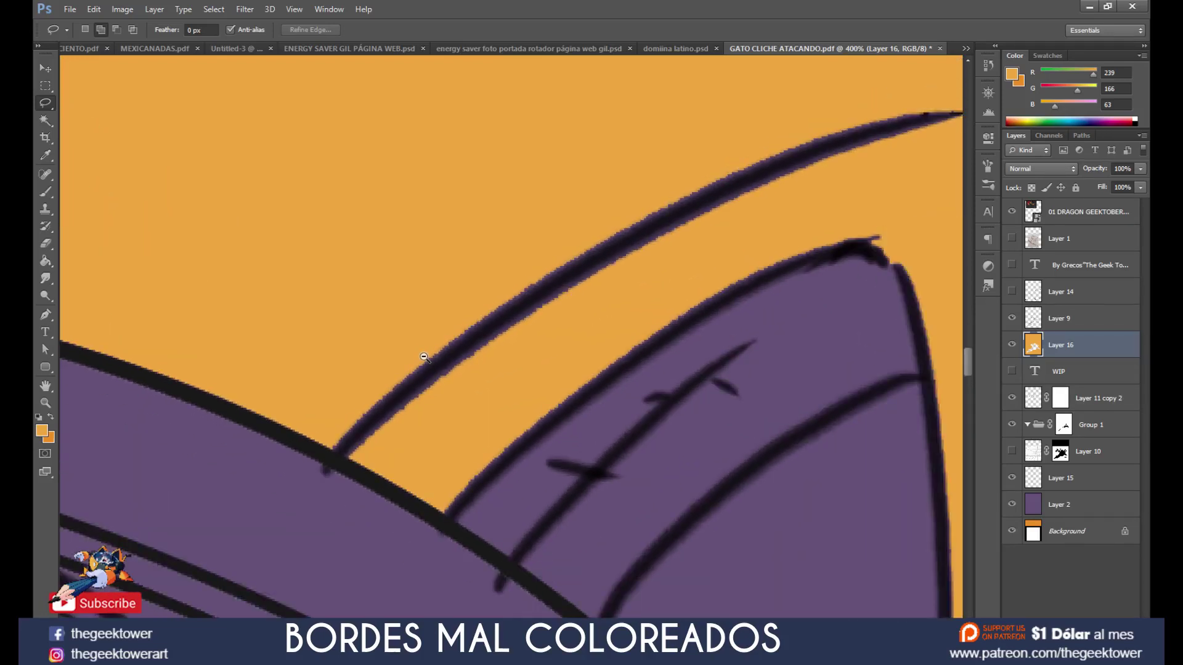
scroll(424, 370, down, 2)
scroll(423, 369, down, 2)
key(ctrl+alt+z)
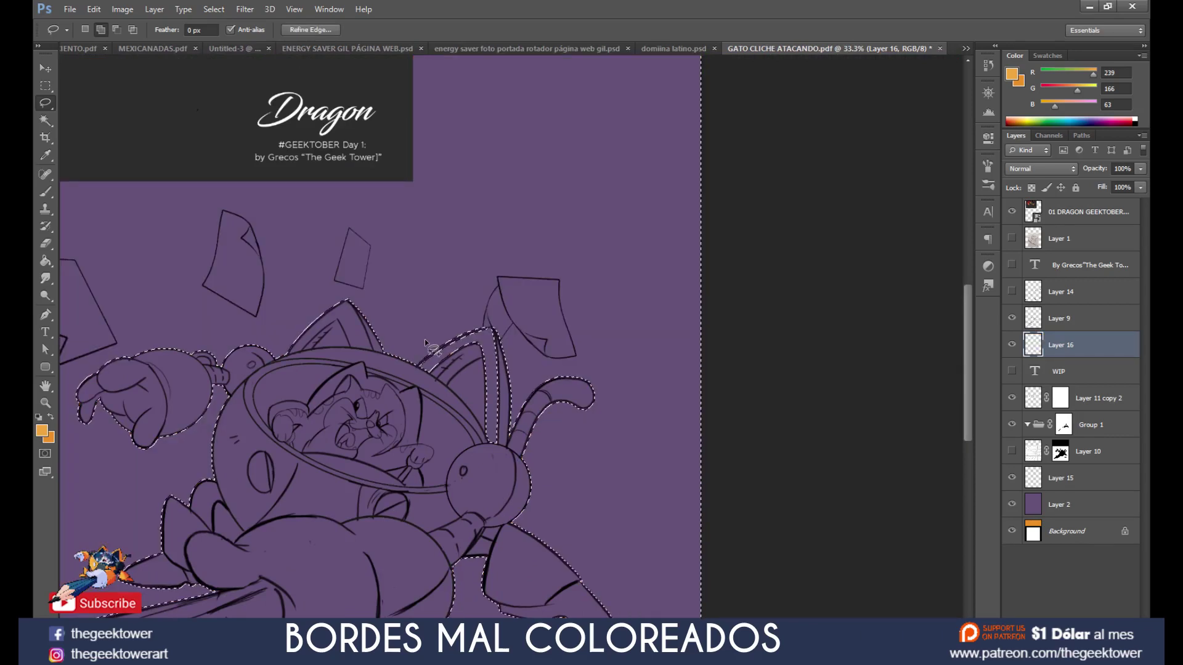
key(ctrl+alt+z)
key(ctrl+d)
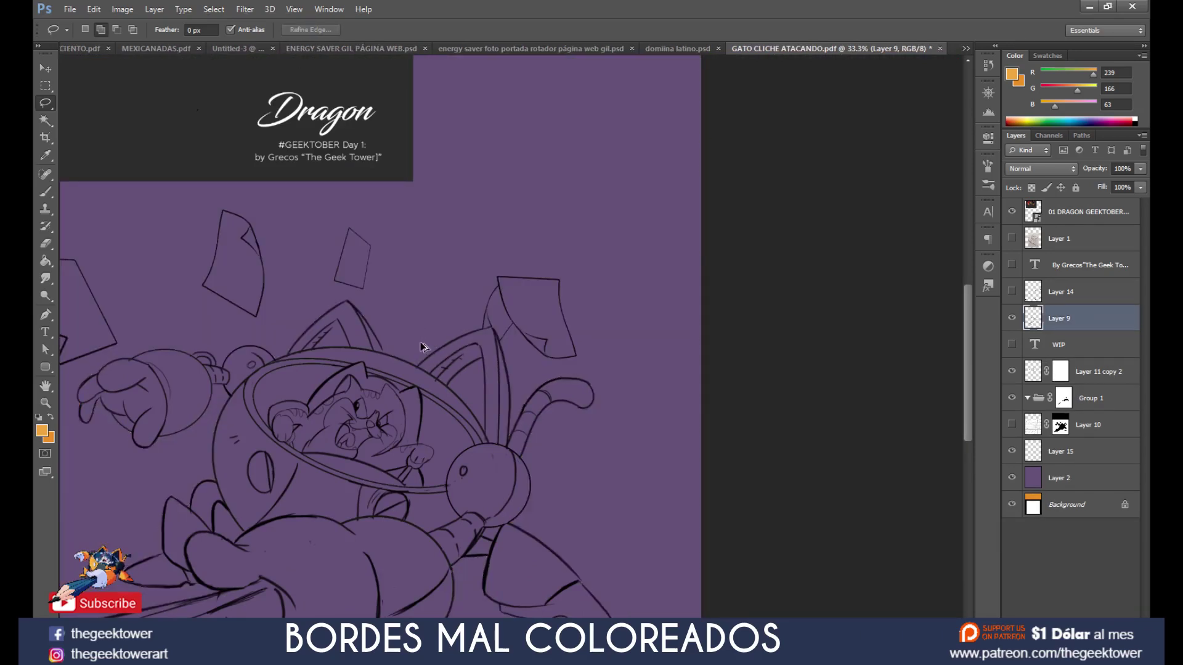
Step: Select the purple background around the character with the Magic Wand
key(w)
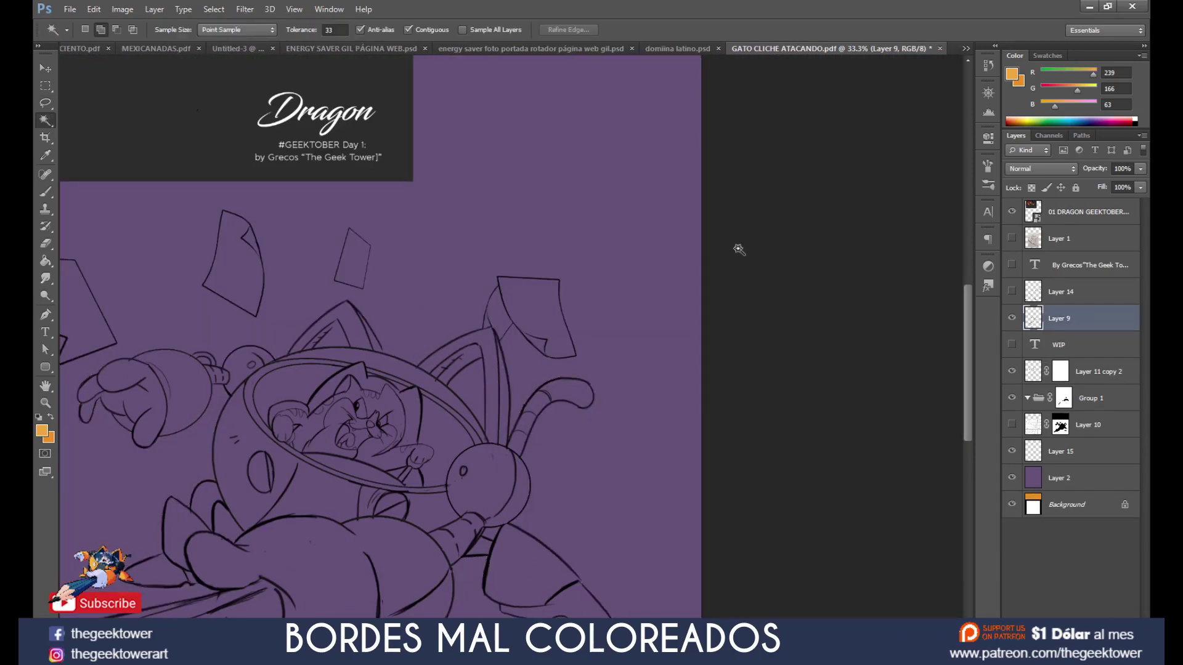
click(413, 319)
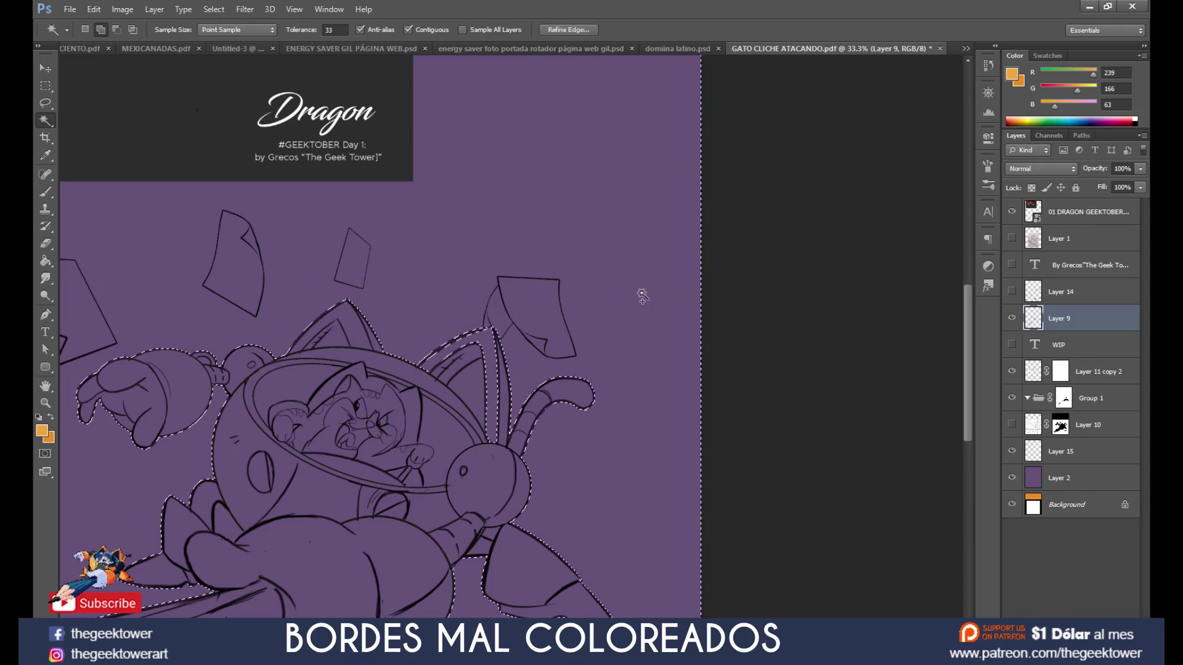
scroll(444, 341, up, 3)
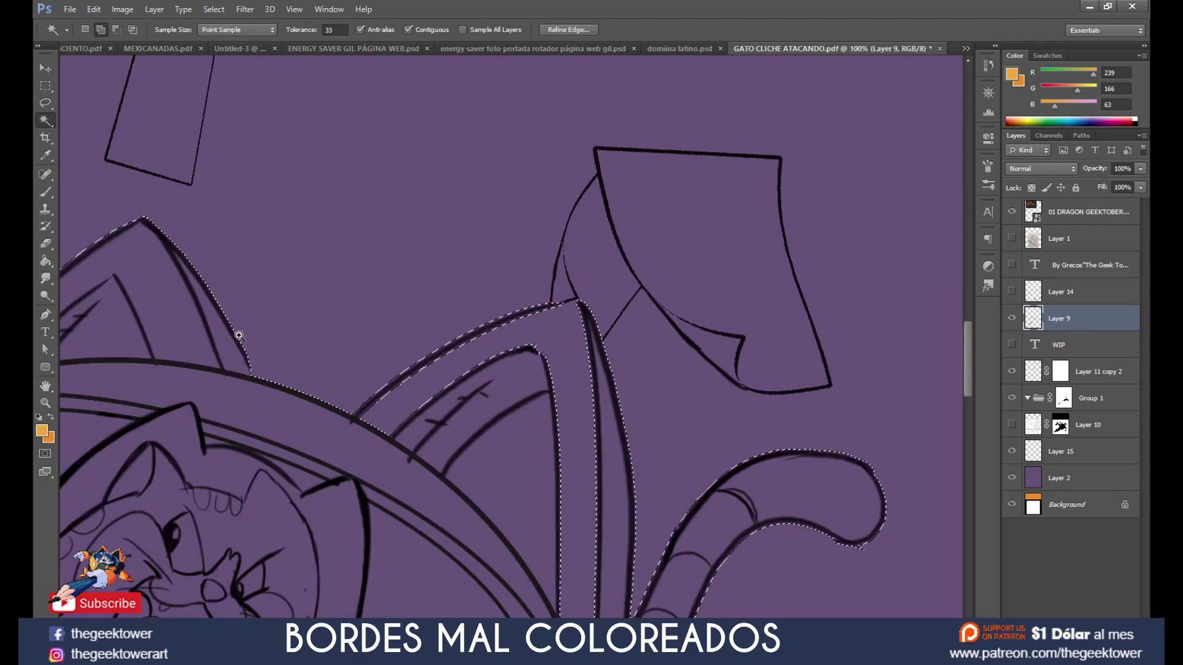
scroll(238, 332, up, 3)
scroll(344, 315, up, 2)
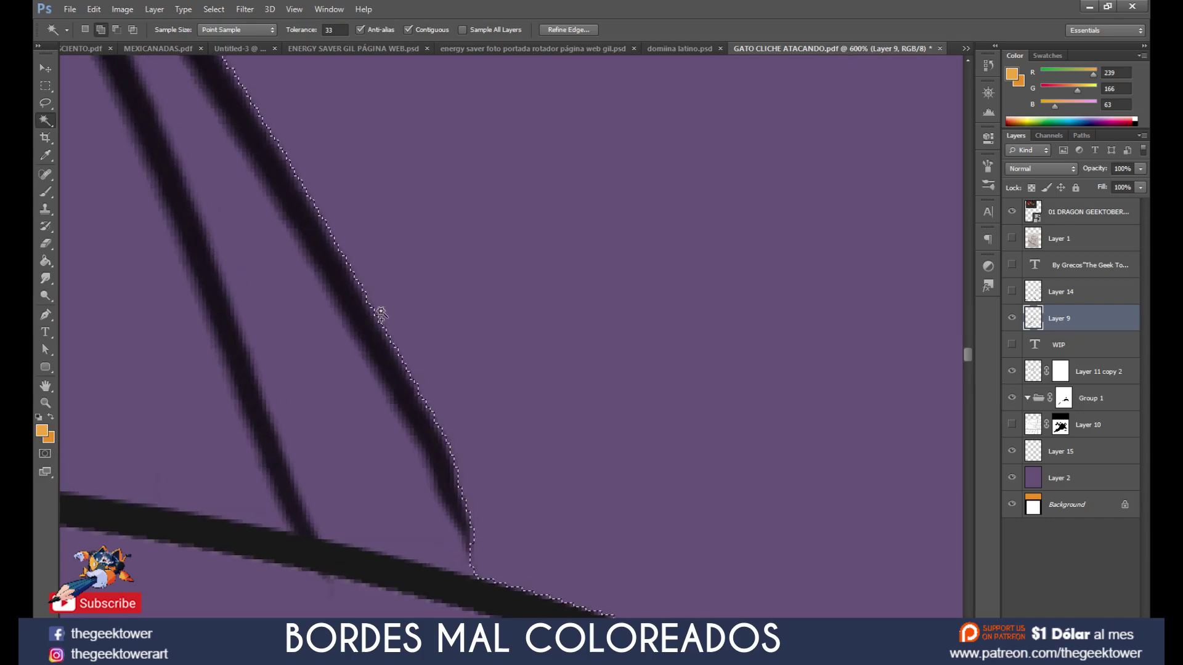
Step: Switch to the Lasso tool and open Refine Edge for the selection
key(l)
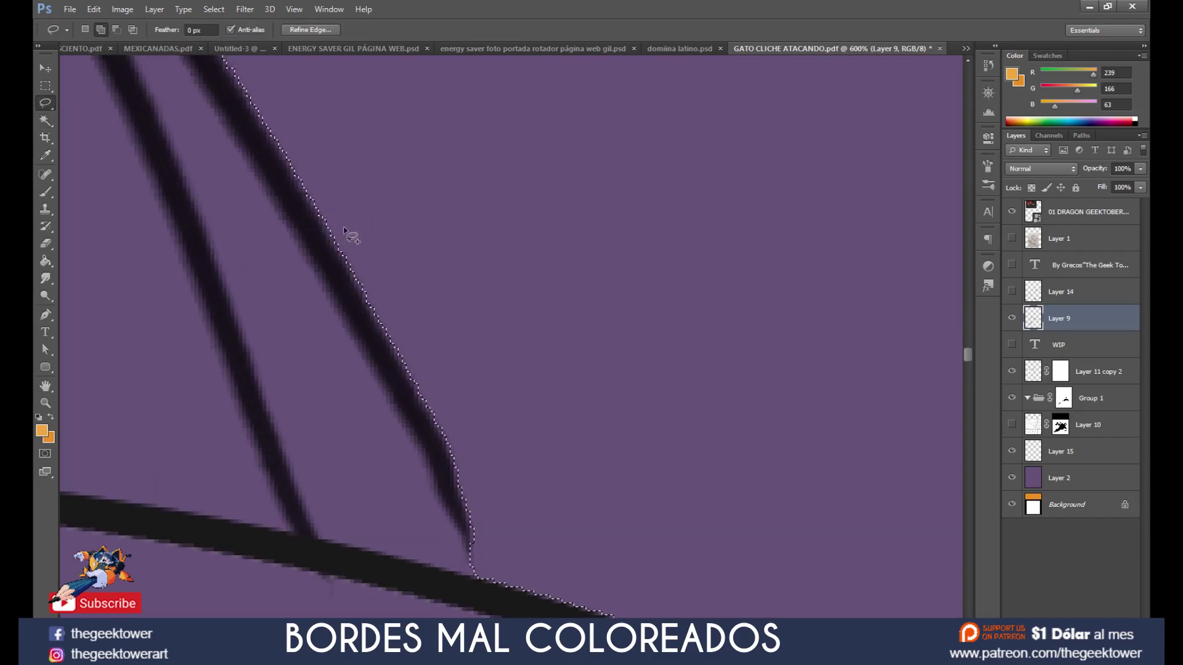
right_click(46, 106)
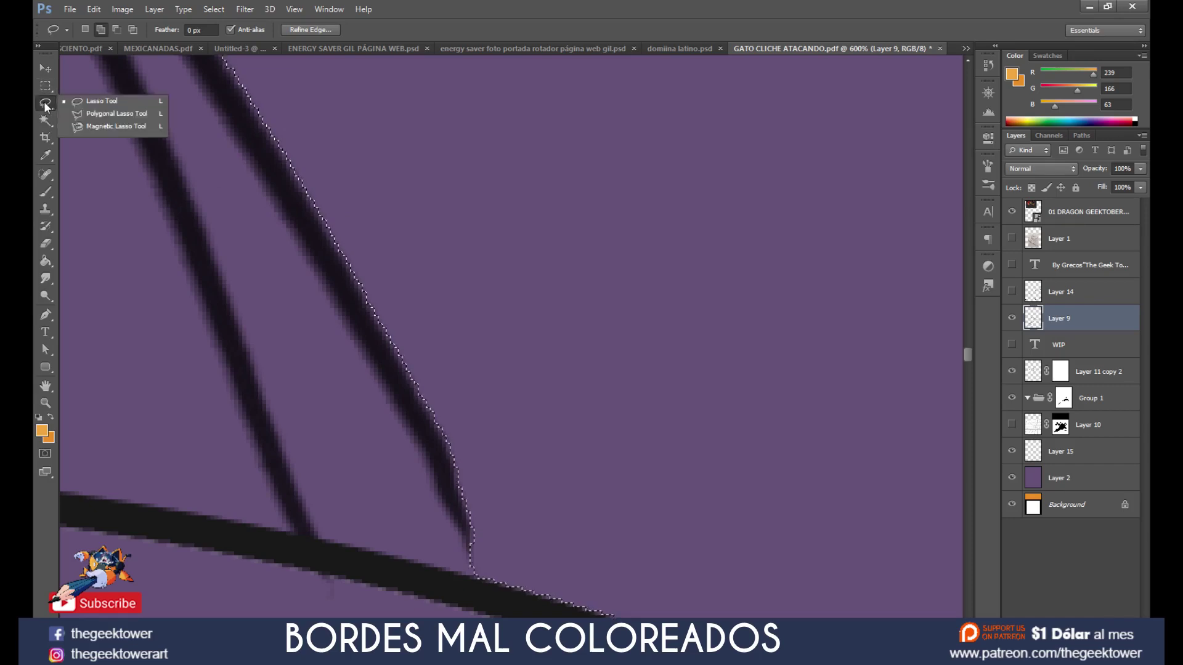
click(350, 156)
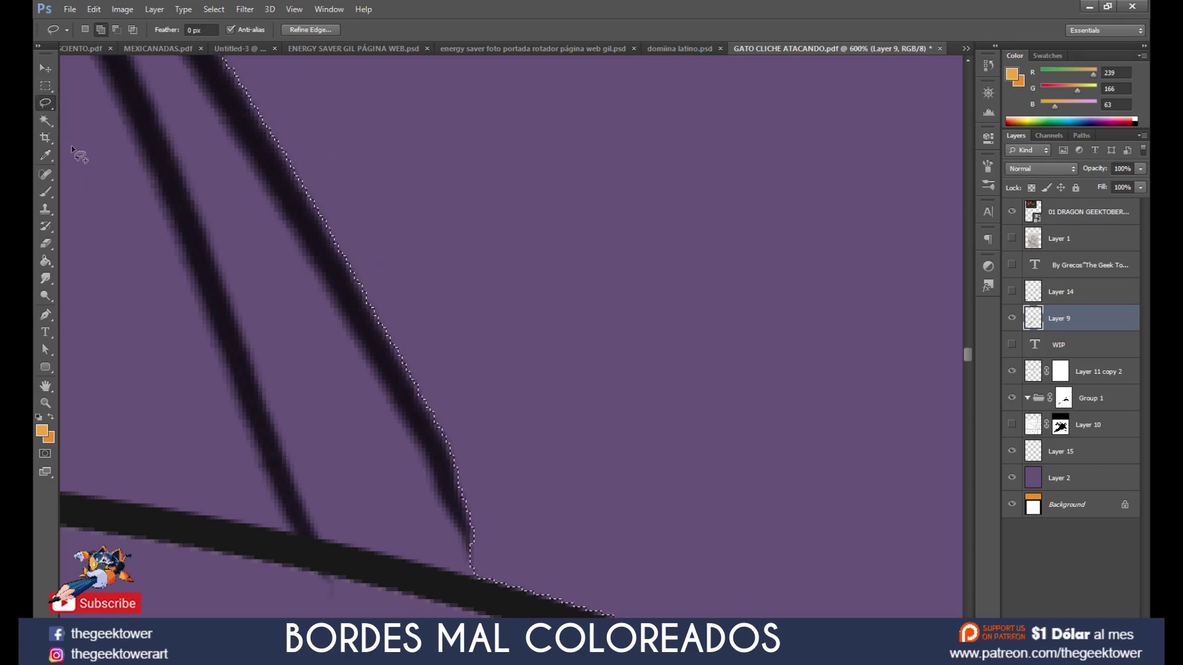
right_click(48, 106)
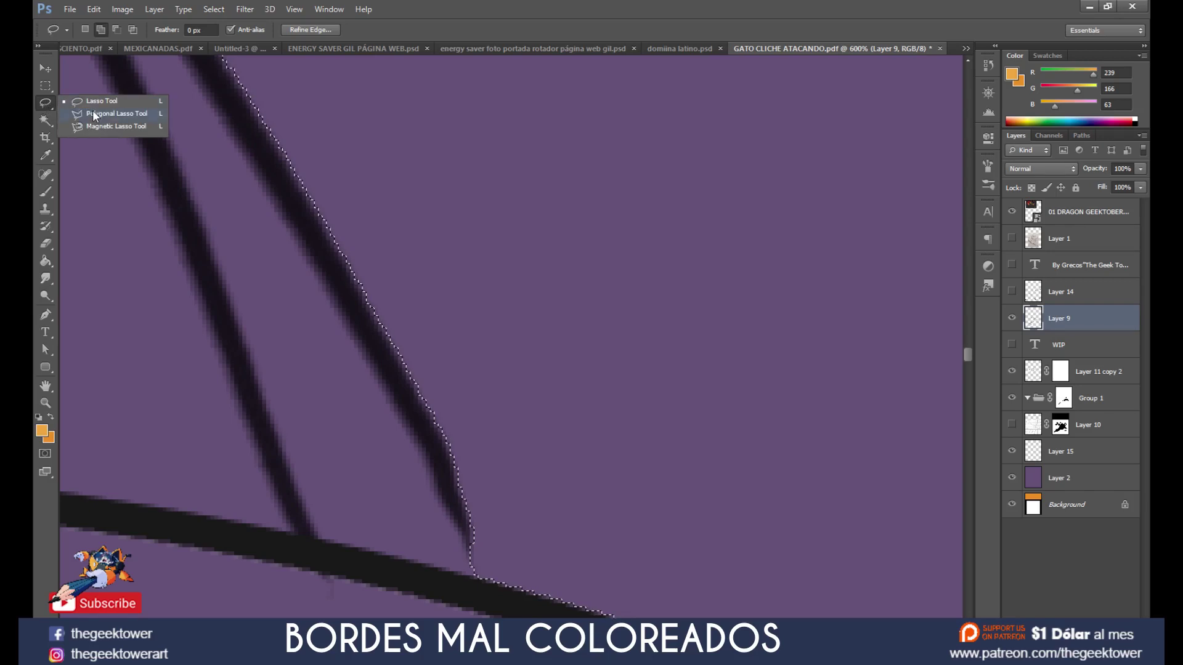
click(312, 28)
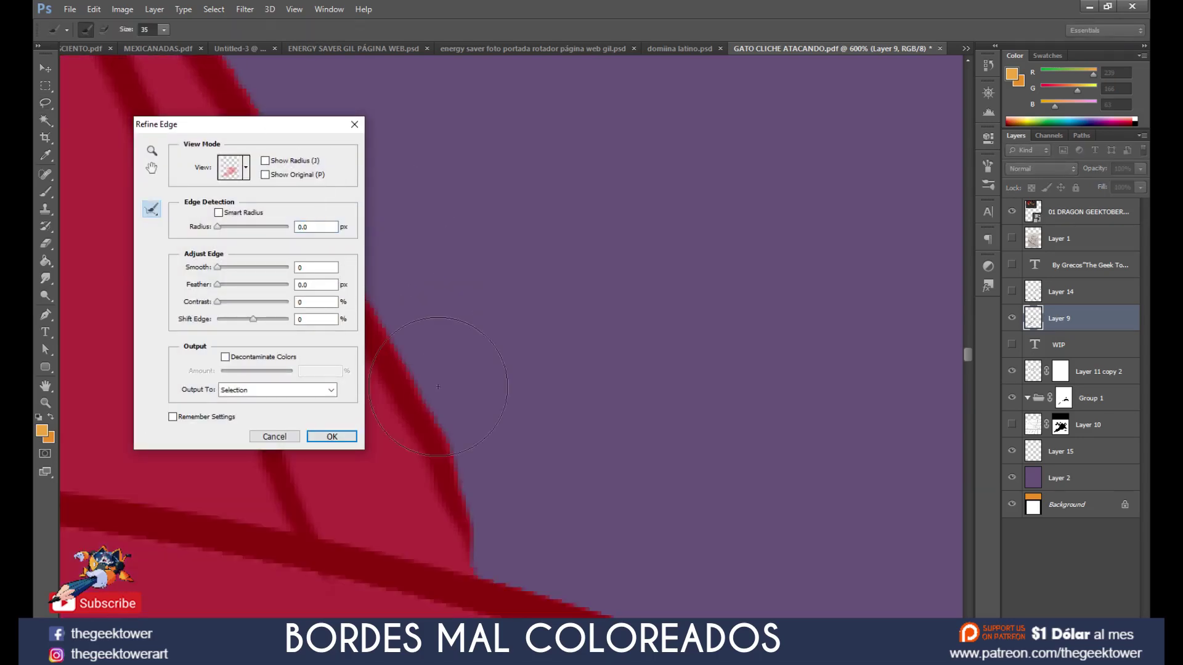
Step: Move the Refine Edge dialog aside and set Feather to 1.0 px
drag(216, 124, 531, 116)
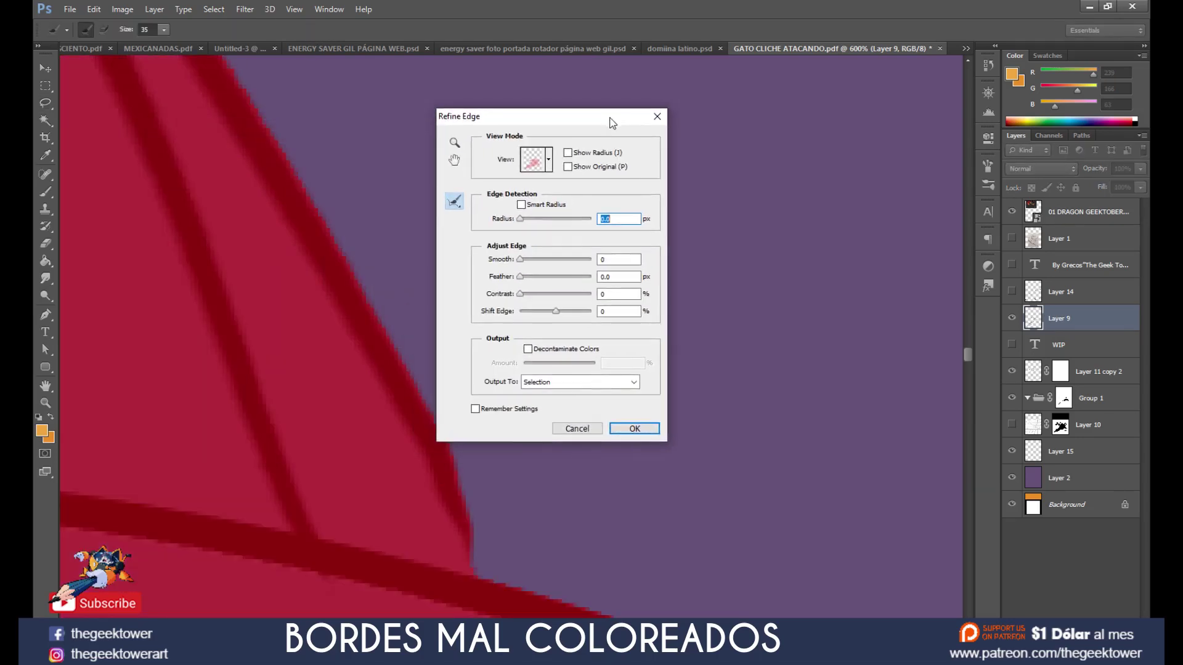
alt+click(329, 224)
alt+click(359, 245)
alt+click(386, 257)
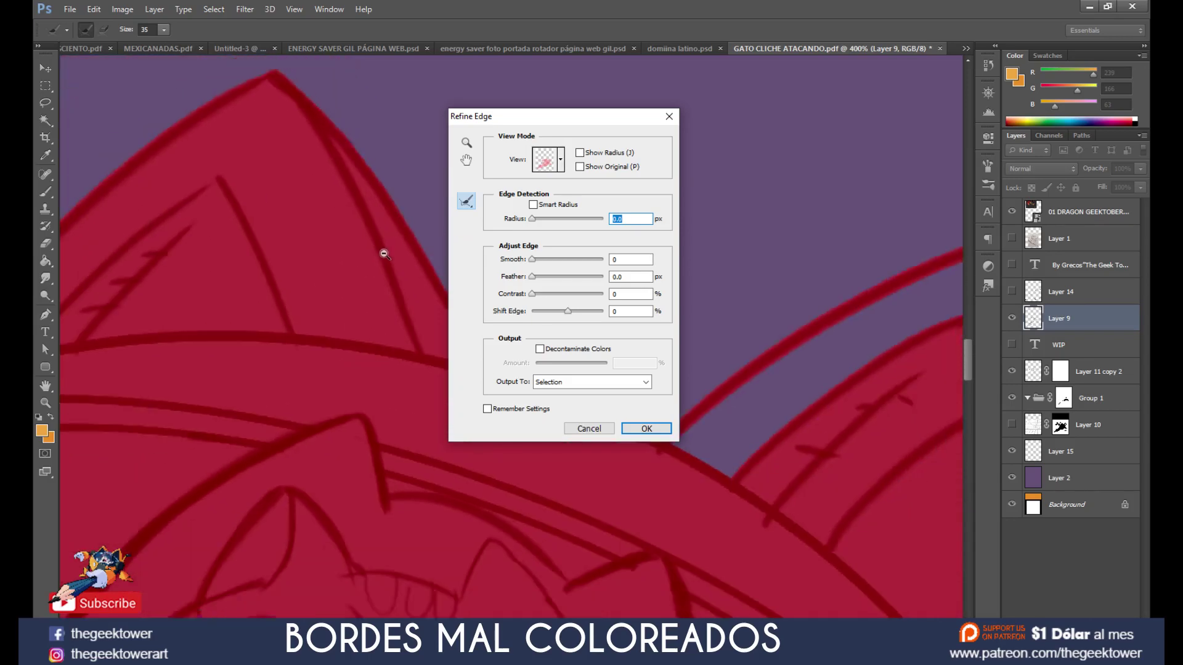
click(381, 222)
click(382, 223)
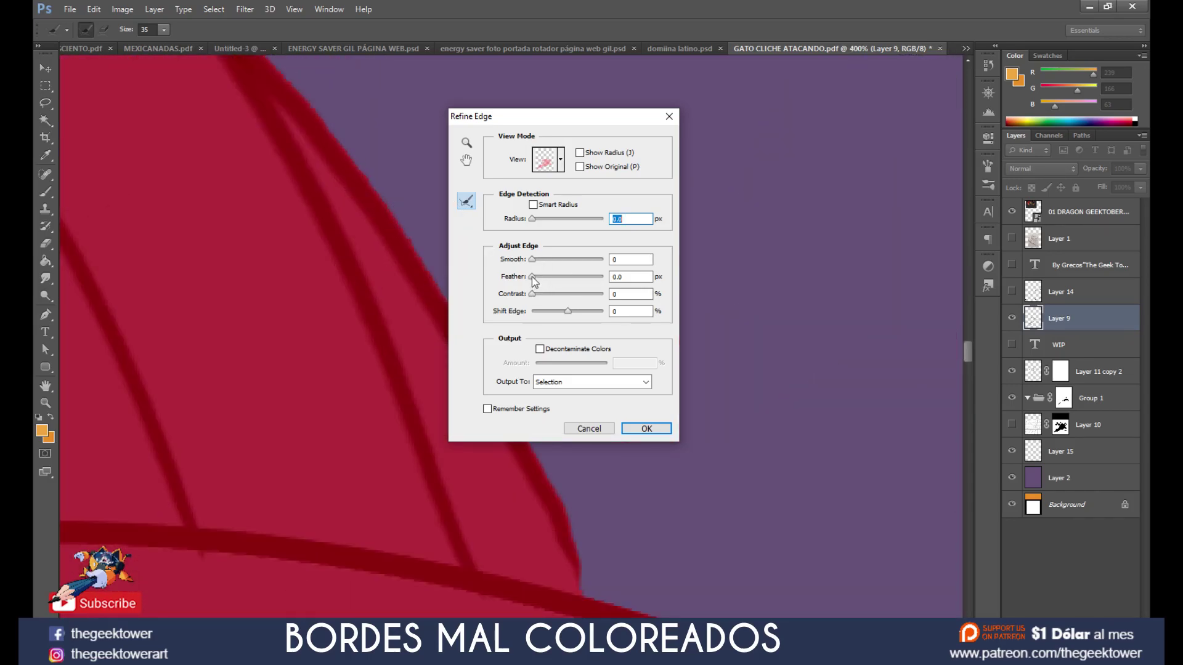
drag(533, 278, 534, 279)
drag(538, 280, 572, 277)
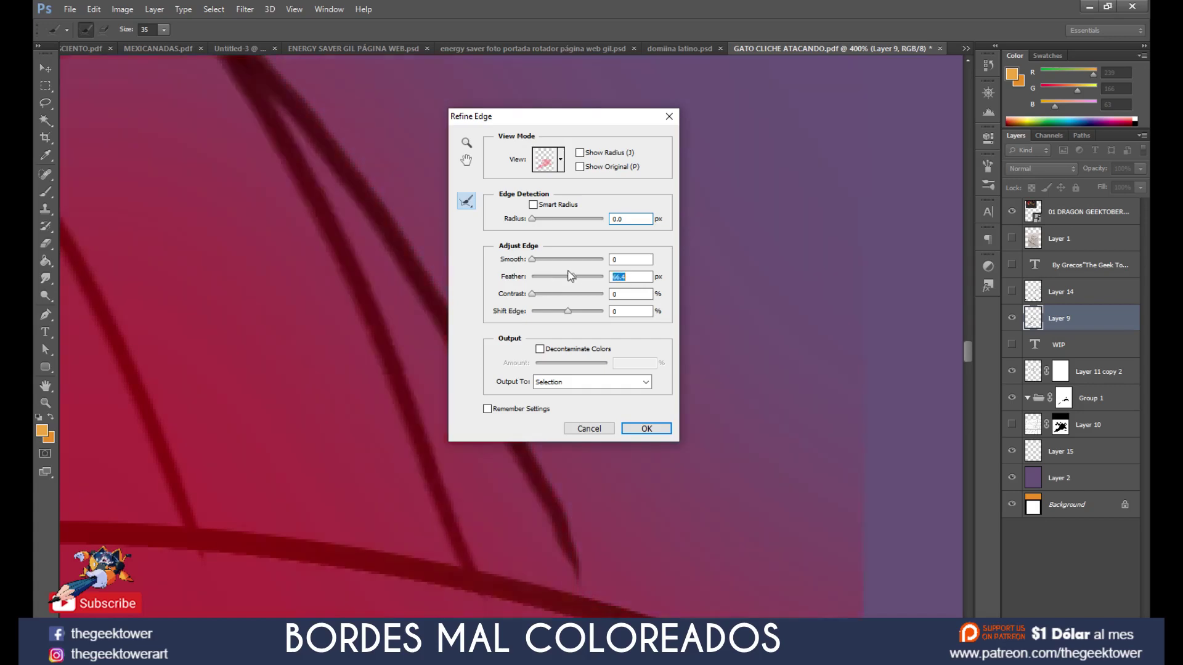
scroll(443, 395, down, 3)
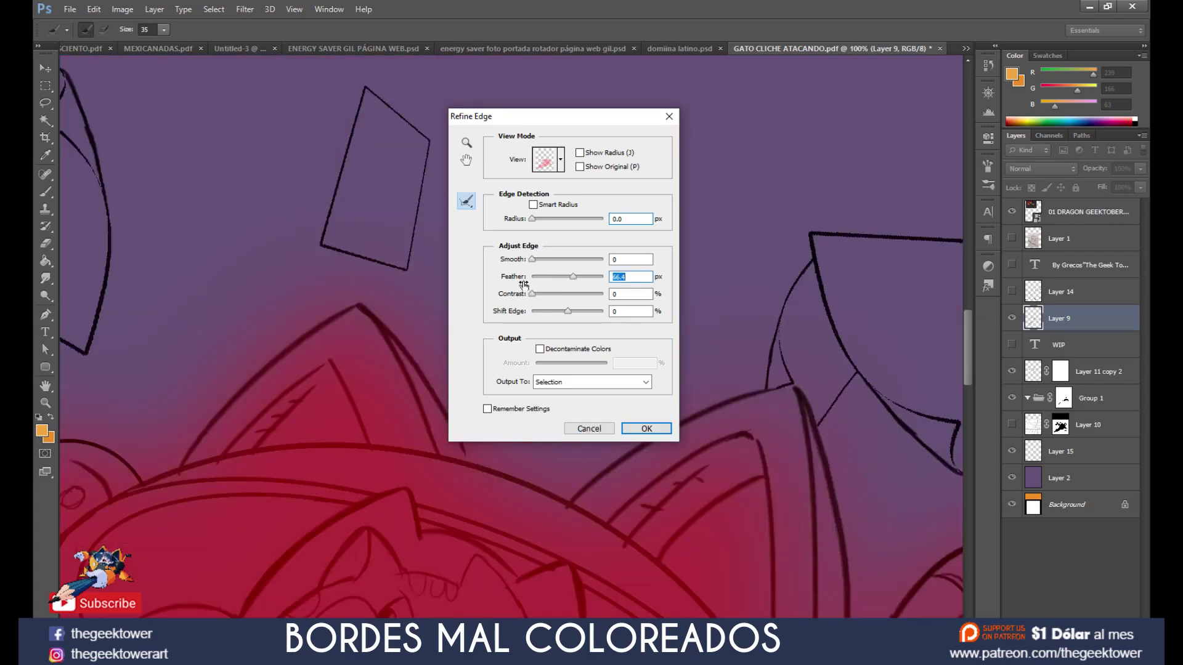
drag(554, 278, 535, 282)
scroll(401, 338, up, 3)
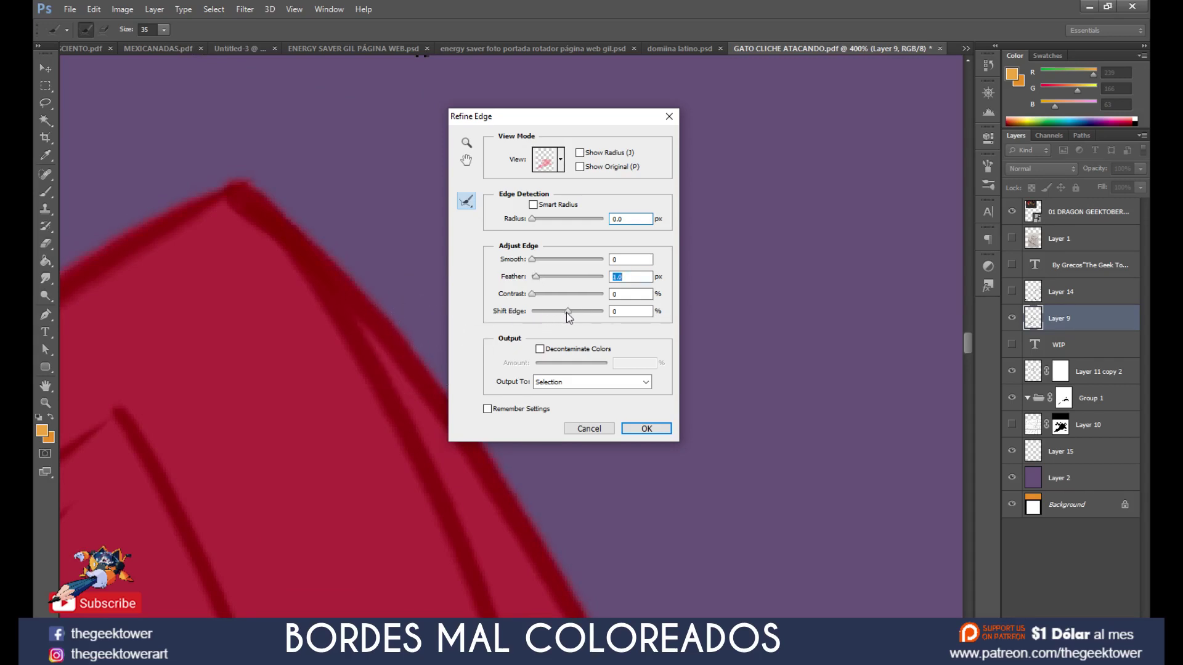
Step: Push Shift Edge out to +76%, accept the refinement, and make the WIP layer active
drag(567, 315, 544, 322)
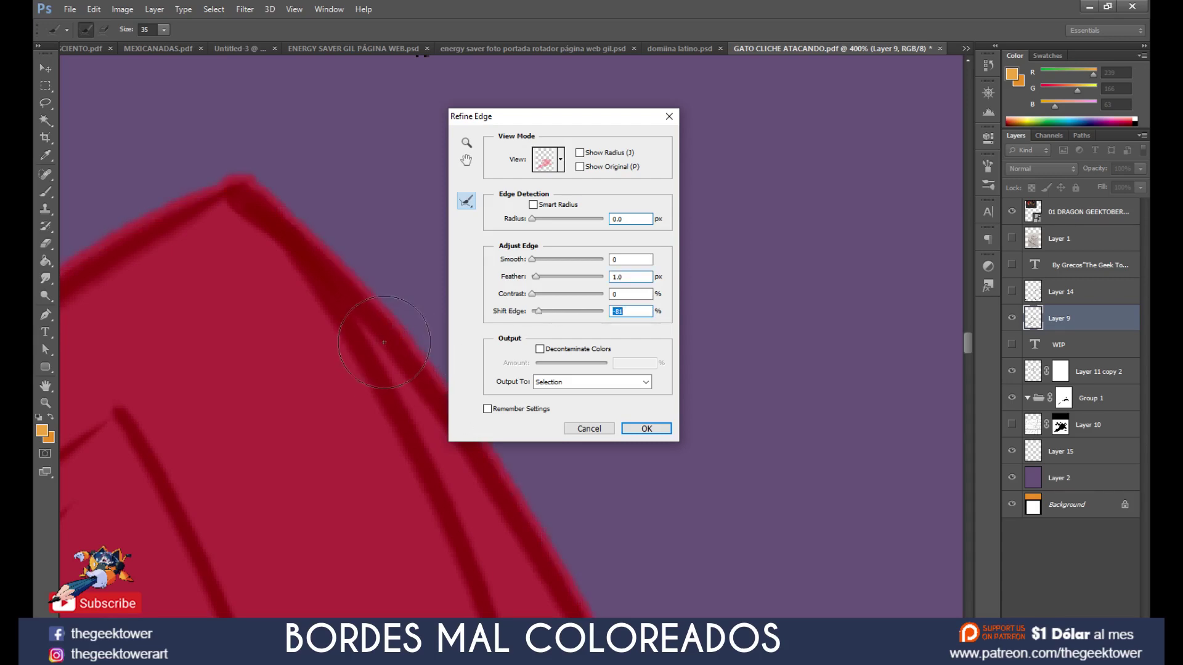
scroll(388, 335, up, 1)
drag(546, 317, 588, 316)
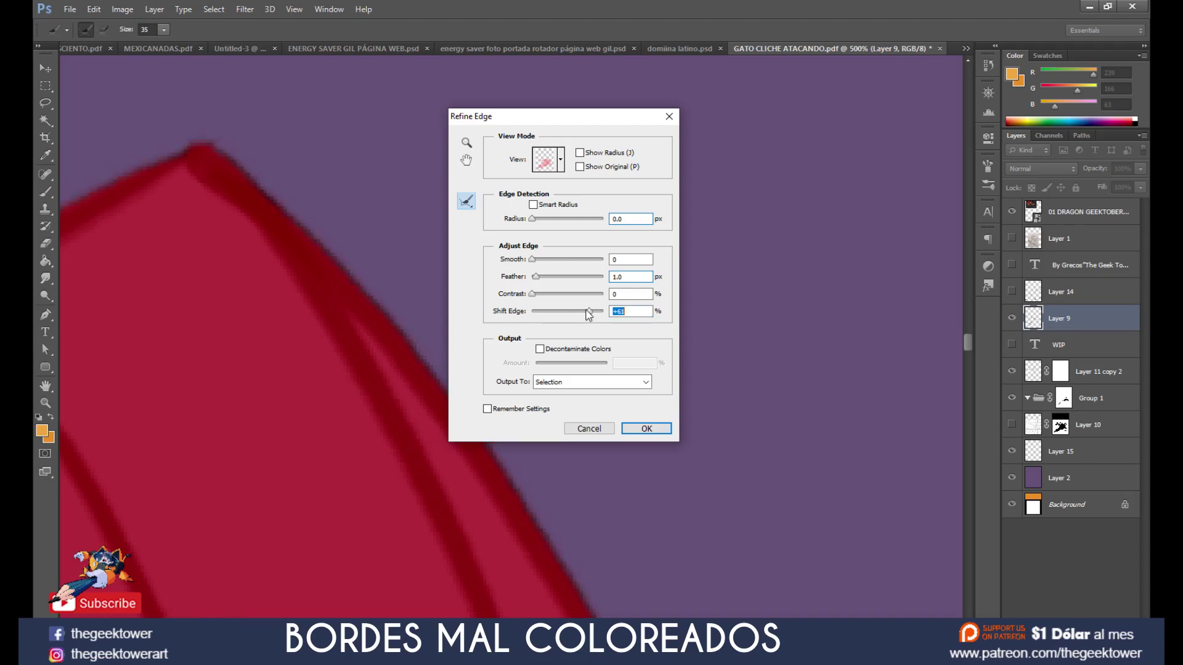
scroll(385, 326, up, 1)
scroll(386, 325, up, 1)
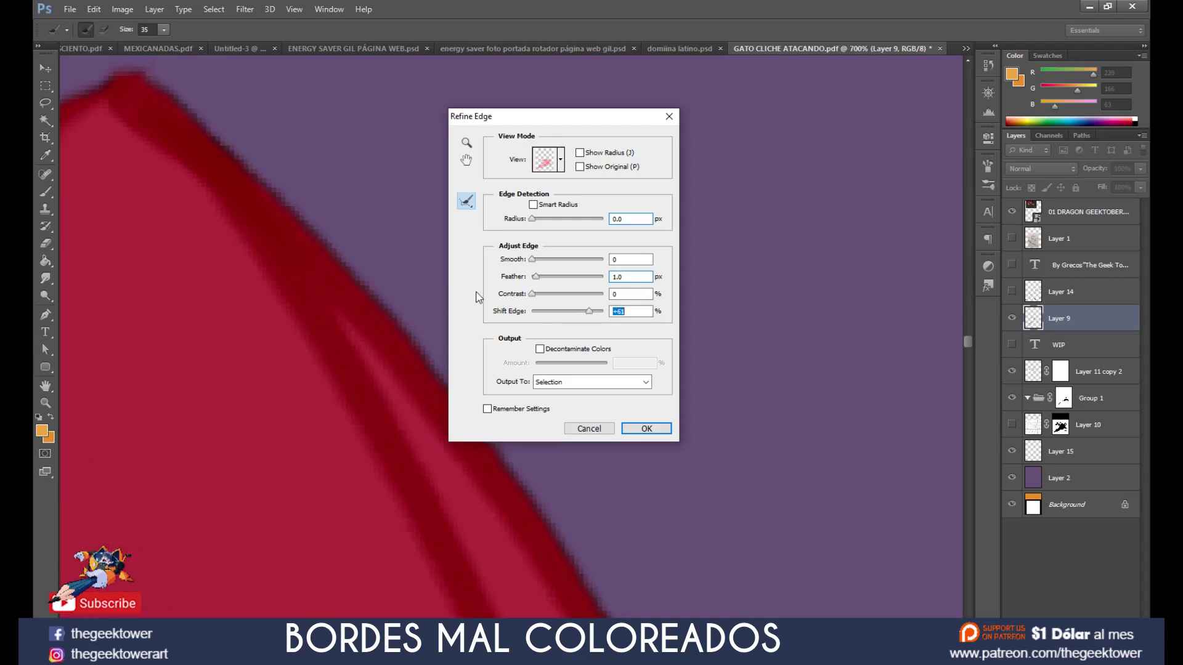
drag(597, 316, 595, 315)
click(645, 429)
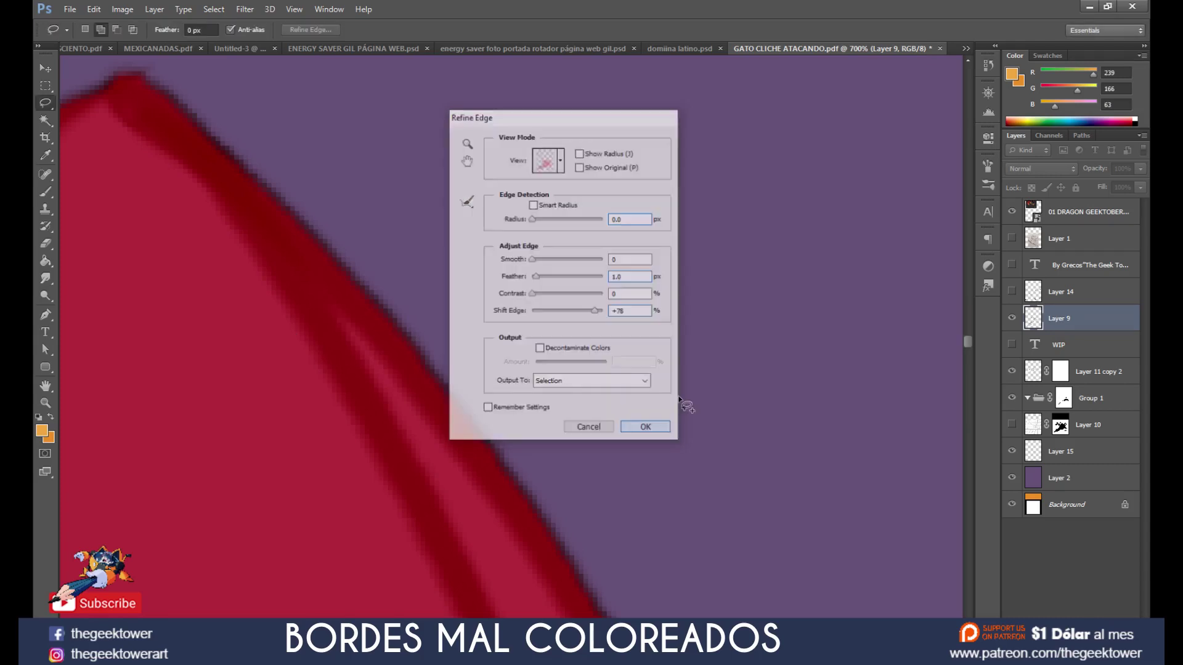
click(1072, 344)
Step: Fill the selected background with orange on a new layer, then deselect
key(ctrl+shift+alt+n)
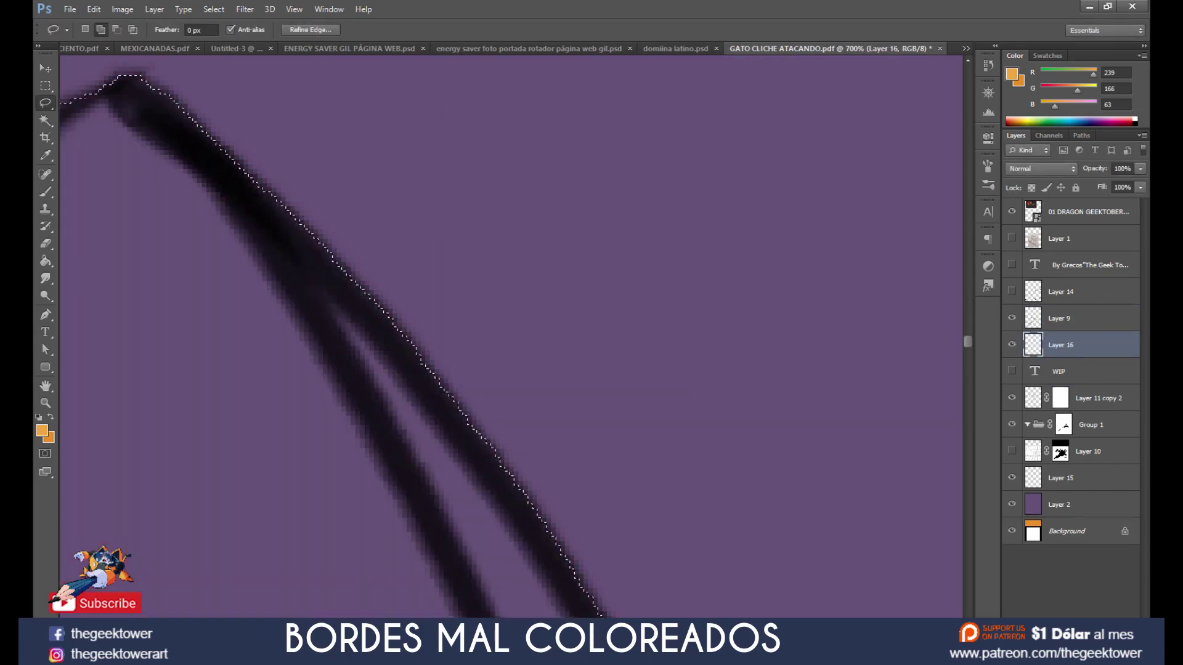
key(g)
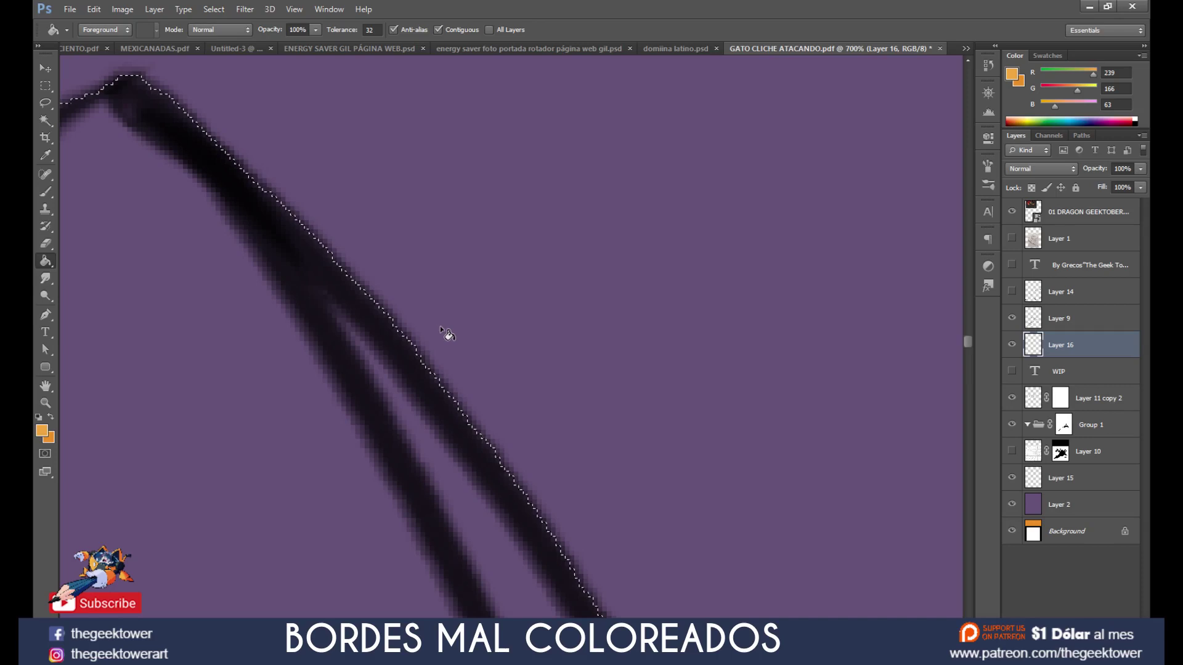
click(441, 328)
key(l)
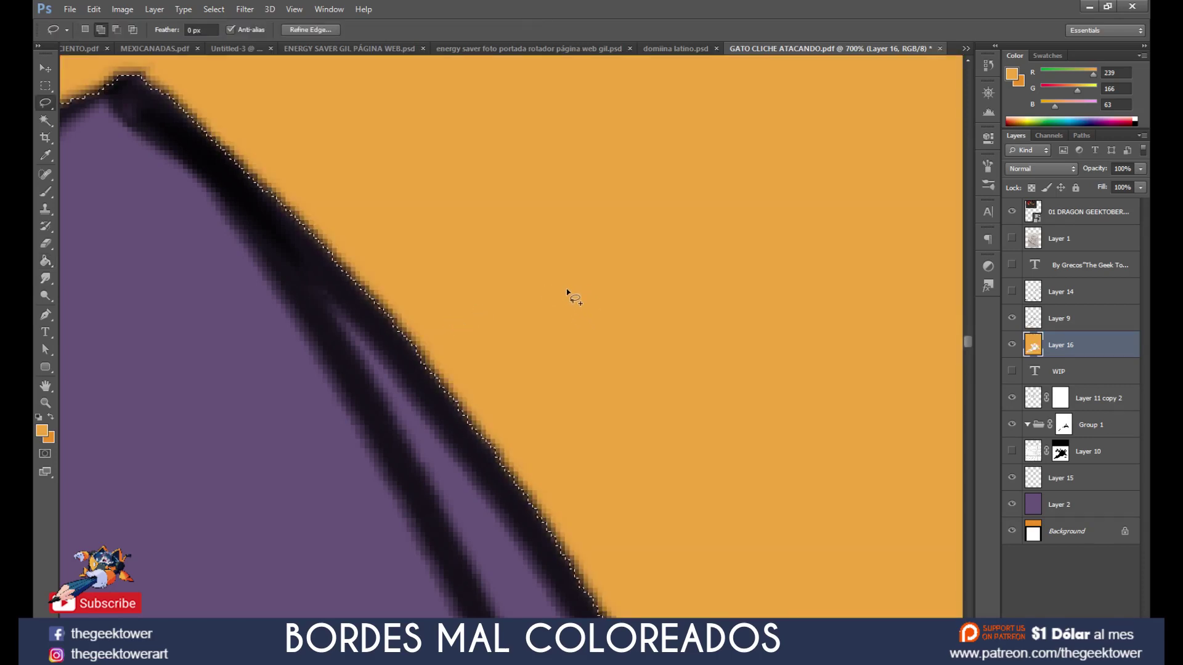
right_click(569, 293)
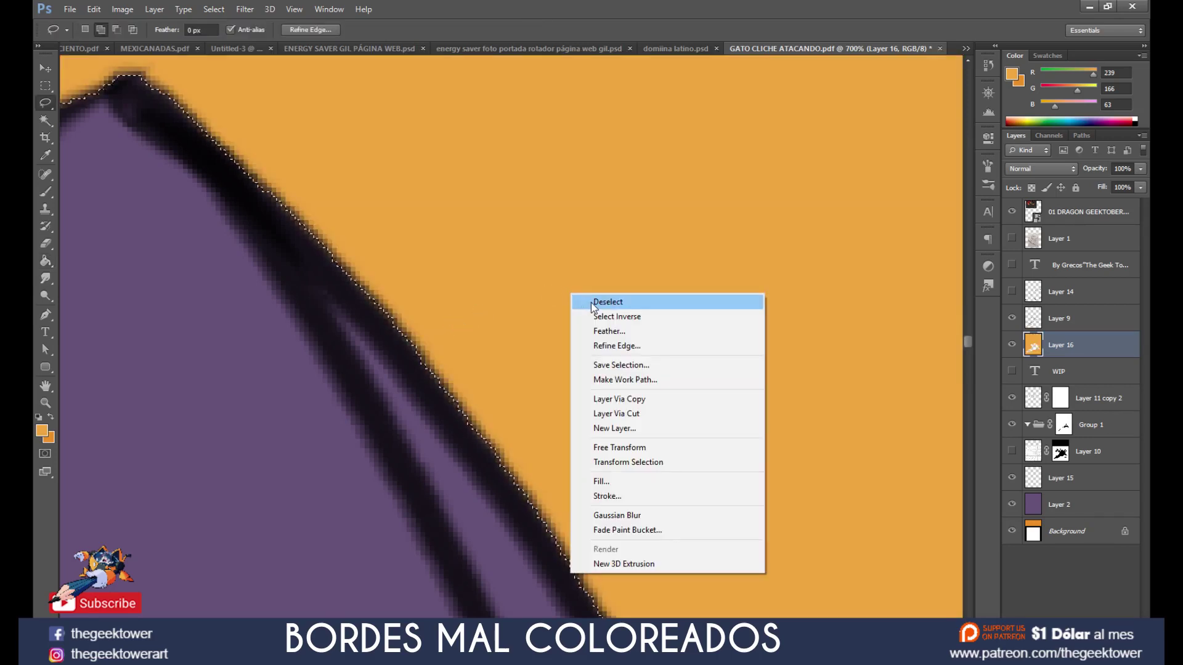
click(590, 302)
Step: Toggle the line art to check the orange fill edges, then zoom out to the whole artwork
ctrl+alt+click(563, 322)
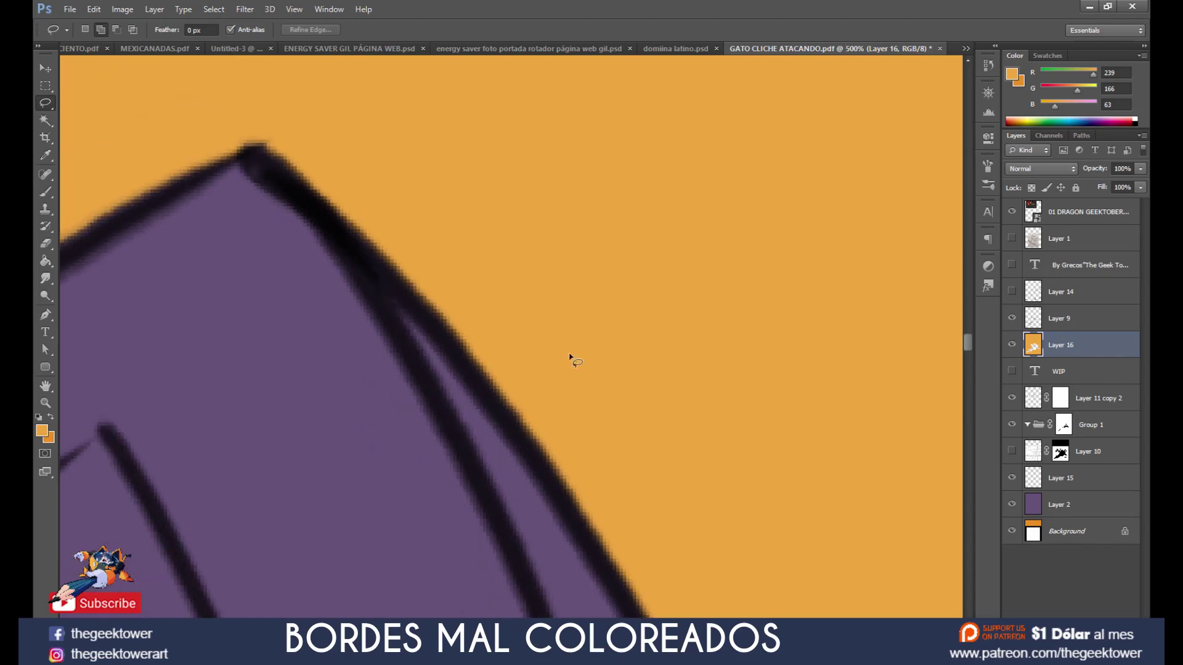
click(1012, 318)
click(1012, 318)
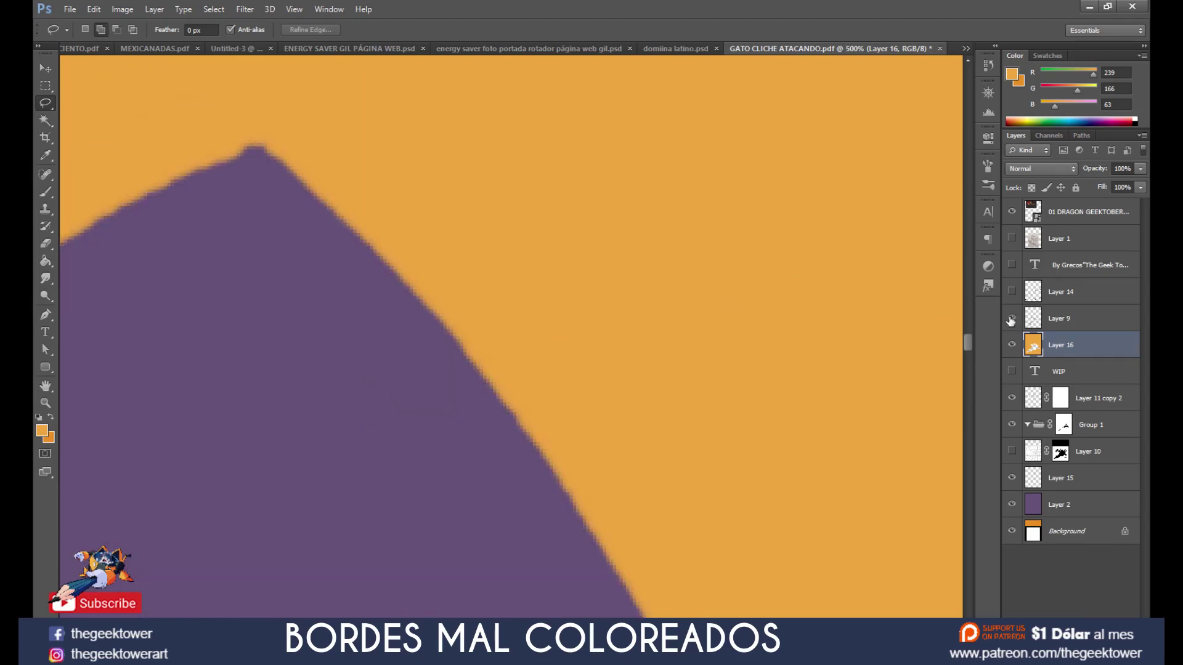
click(1012, 318)
ctrl+alt+click(607, 370)
ctrl+alt+click(615, 371)
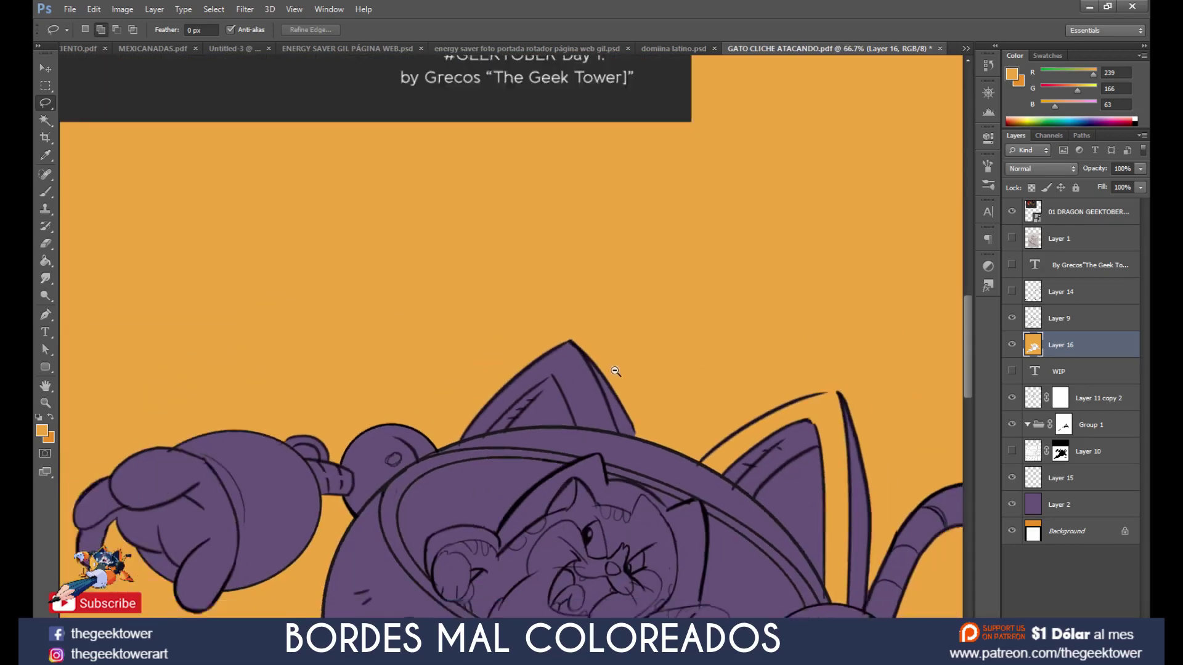
ctrl+alt+click(615, 361)
ctrl+alt+click(609, 342)
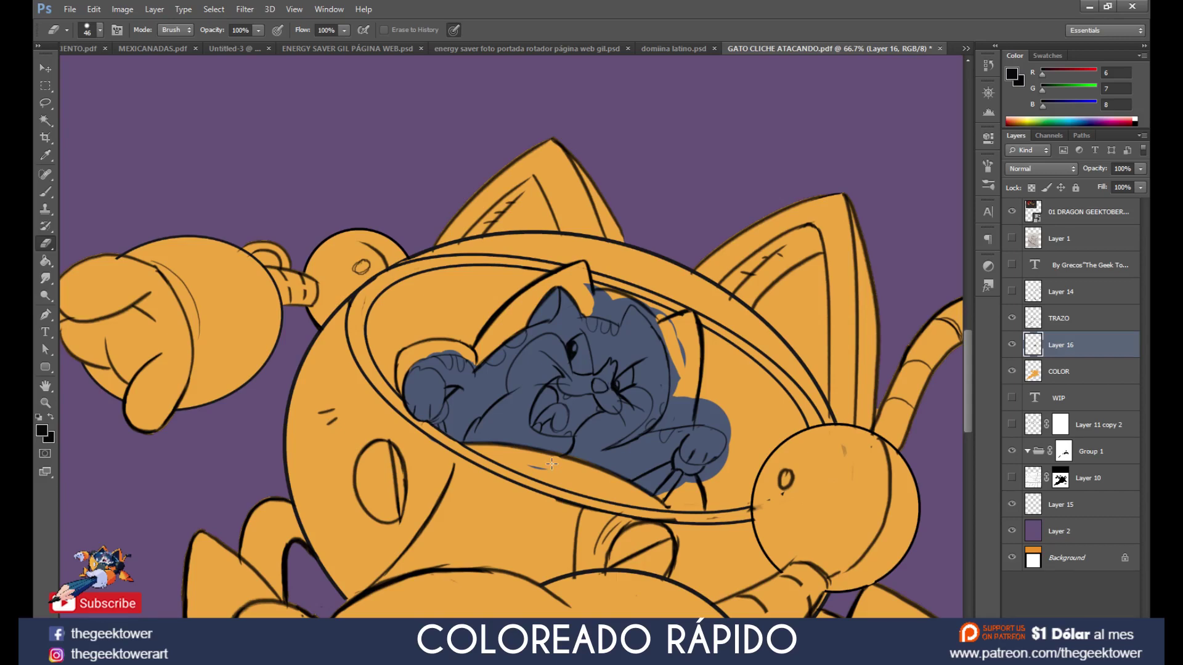
Step: Erase the stray blue near the ear tip and reduce the eraser to size 21
middle_click(493, 388)
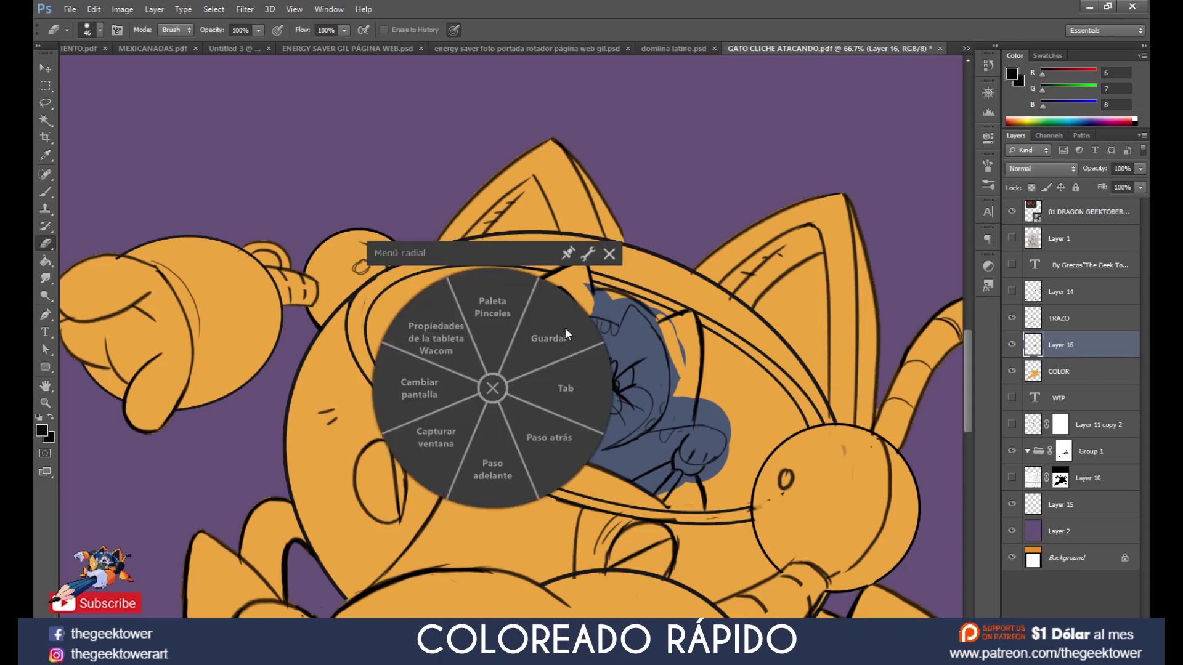
click(610, 254)
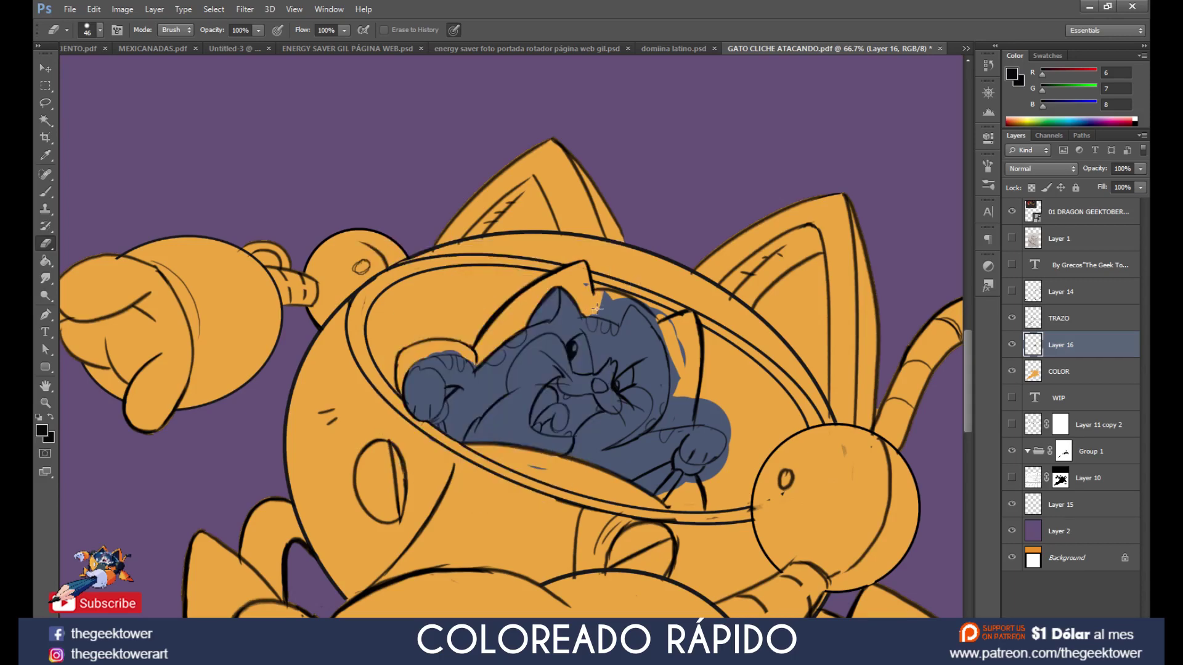
scroll(597, 308, up, 1)
scroll(597, 308, up, 1)
mouse_move(555, 313)
mouse_down()
mouse_move(616, 322)
mouse_move(684, 274)
mouse_move(628, 305)
mouse_up()
right_click(652, 317)
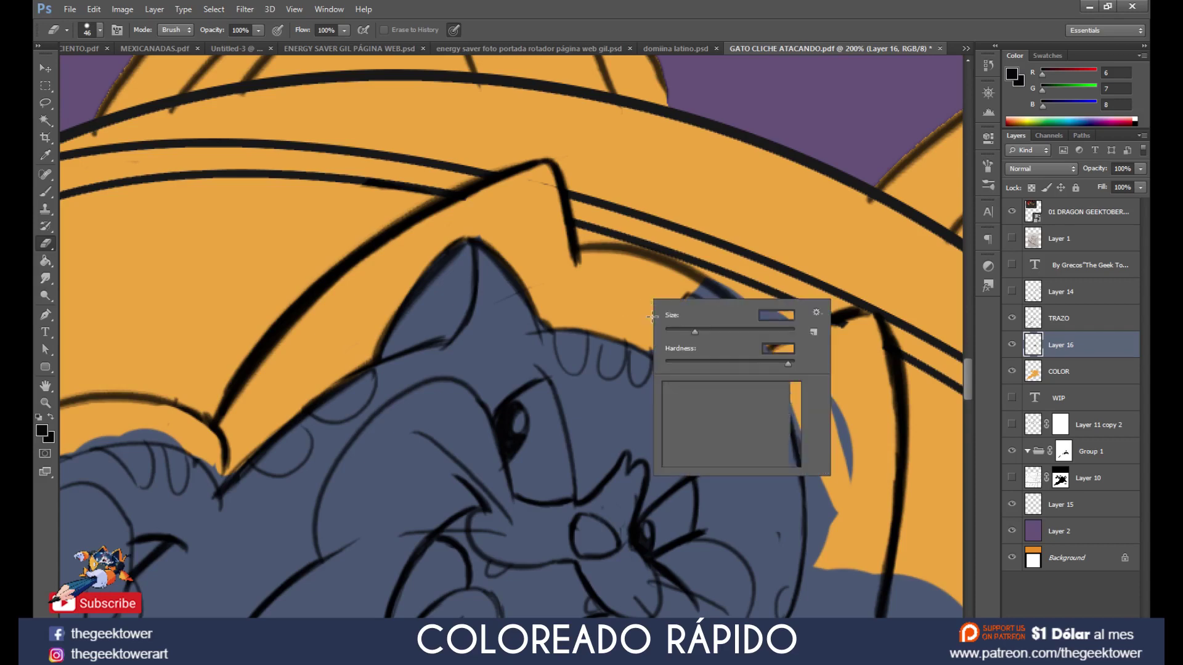
drag(694, 331, 679, 331)
key(Return)
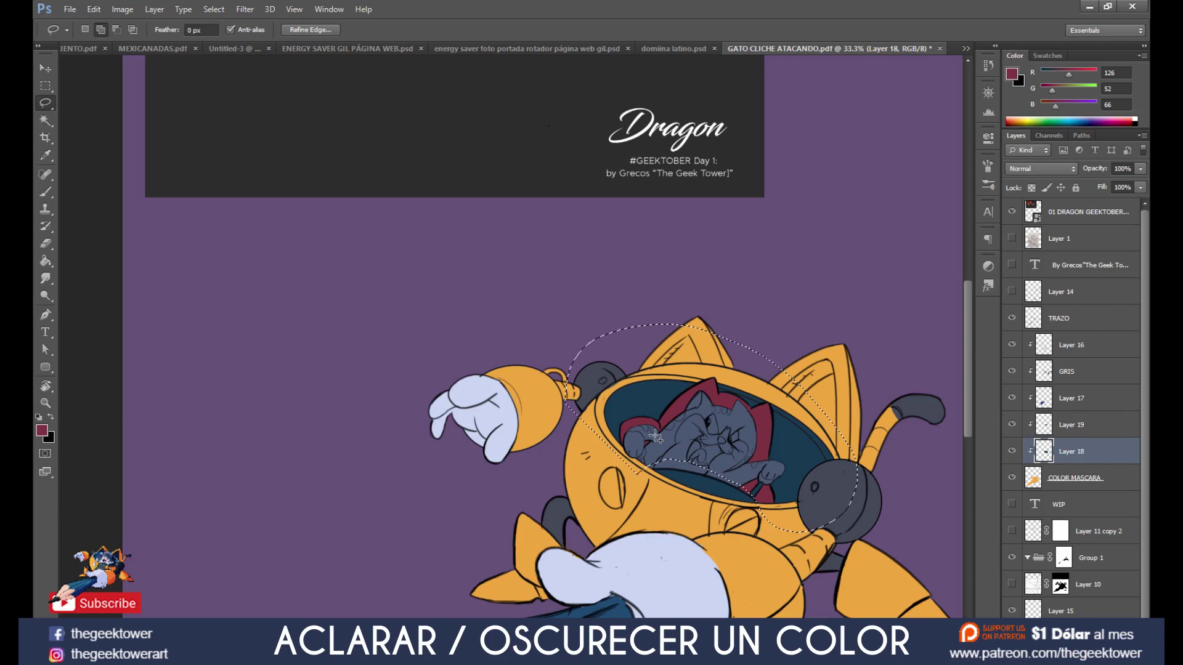
Step: Apply Levels to the helmet dome with the Output white level at 207
scroll(667, 461, up, 1)
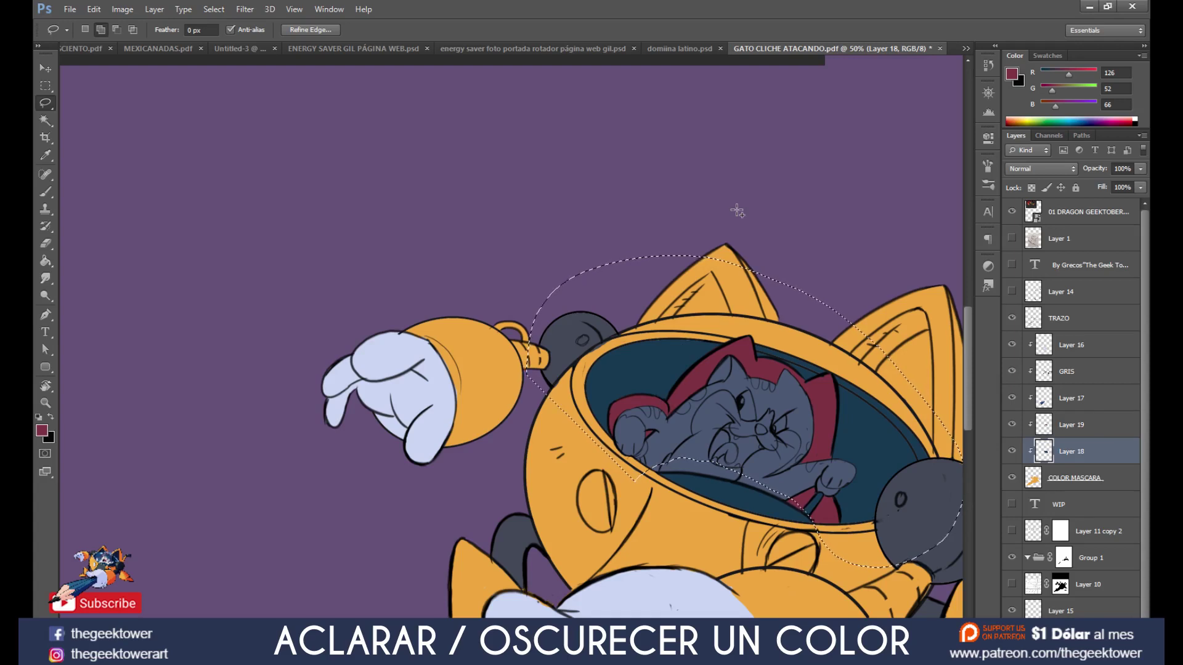
key(ctrl+l)
mouse_move(310, 306)
mouse_down()
mouse_move(533, 156)
mouse_move(561, 157)
mouse_move(505, 134)
mouse_up()
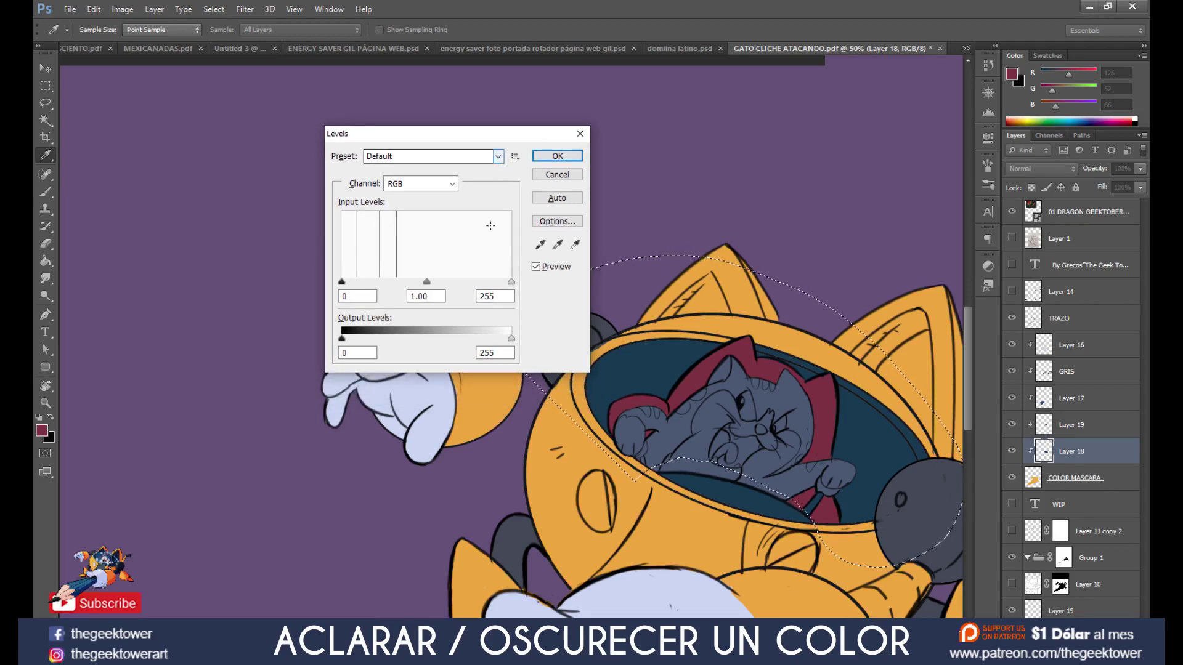
drag(511, 340, 425, 334)
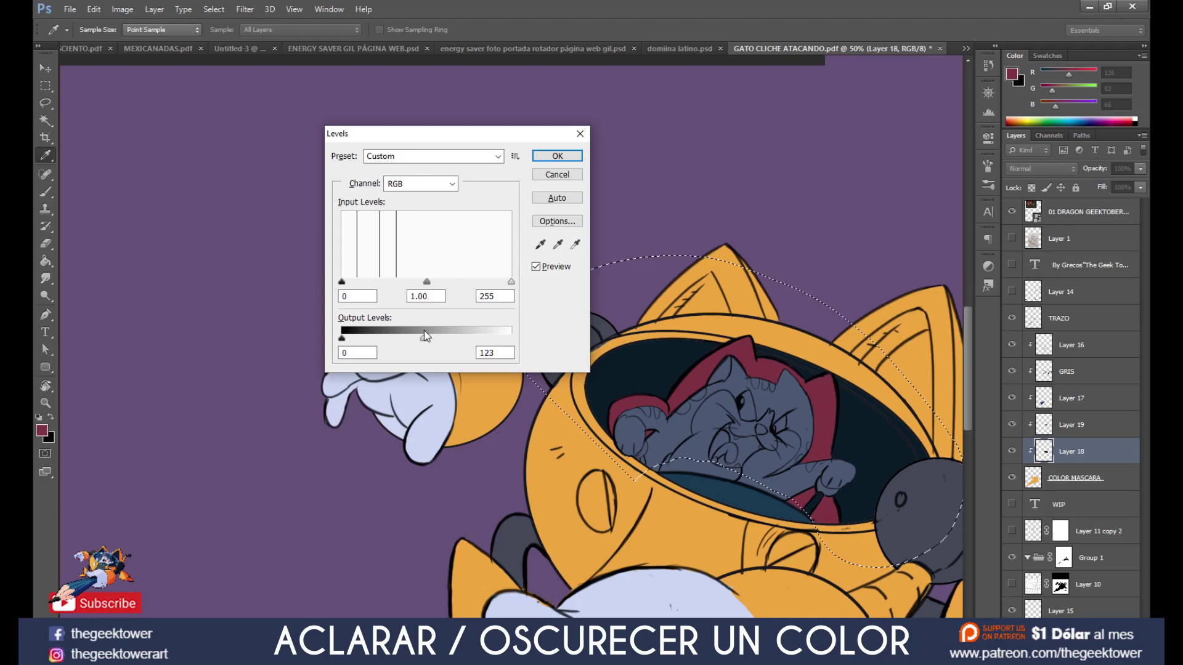
drag(424, 330, 511, 338)
mouse_move(341, 338)
mouse_down()
mouse_move(397, 353)
mouse_move(342, 351)
mouse_up()
drag(511, 339, 479, 339)
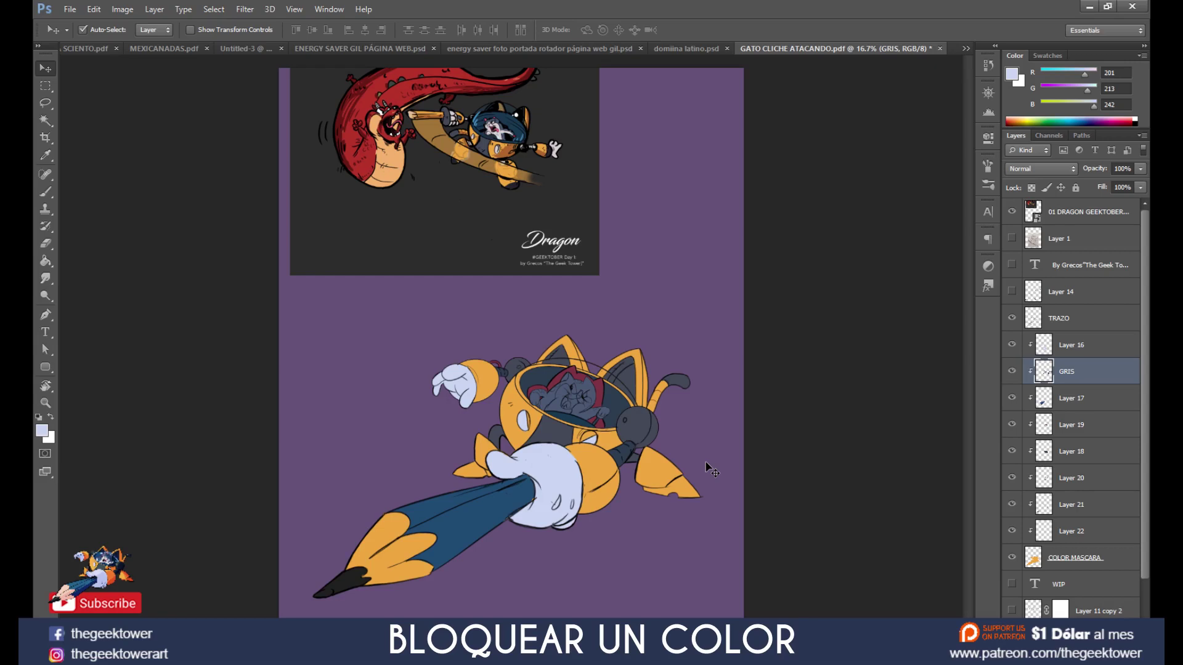
Step: Test-offset the GRIS layer's grey fill, then lock its transparent pixels
drag(639, 426, 641, 425)
scroll(641, 425, up, 1)
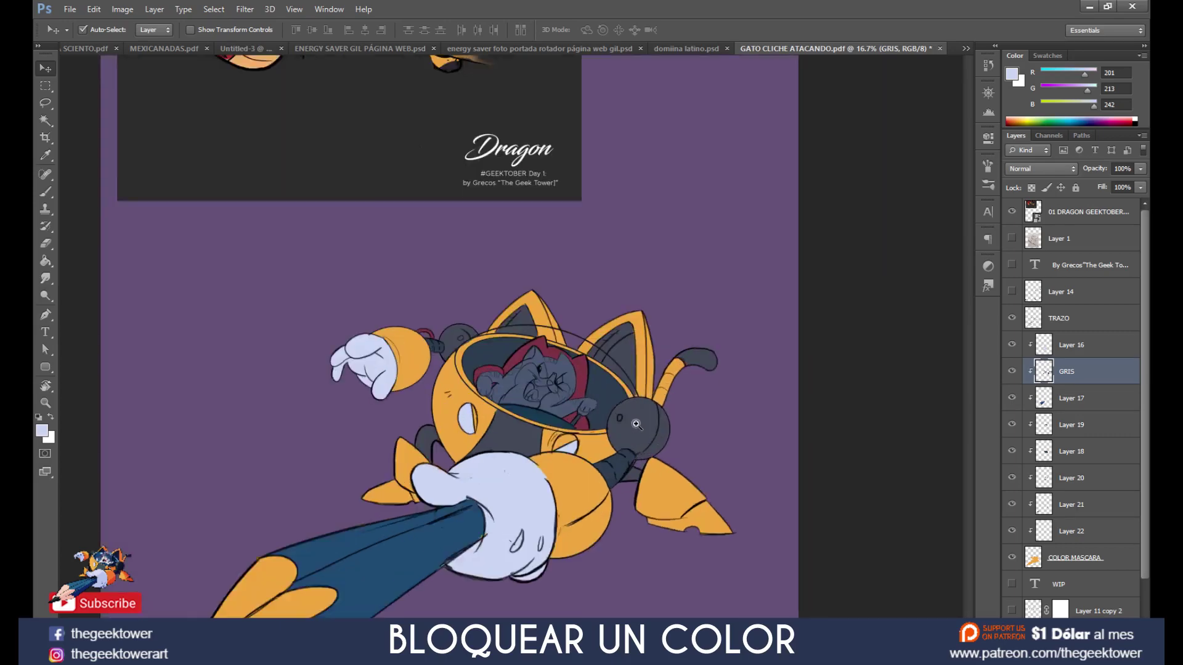
scroll(643, 424, up, 2)
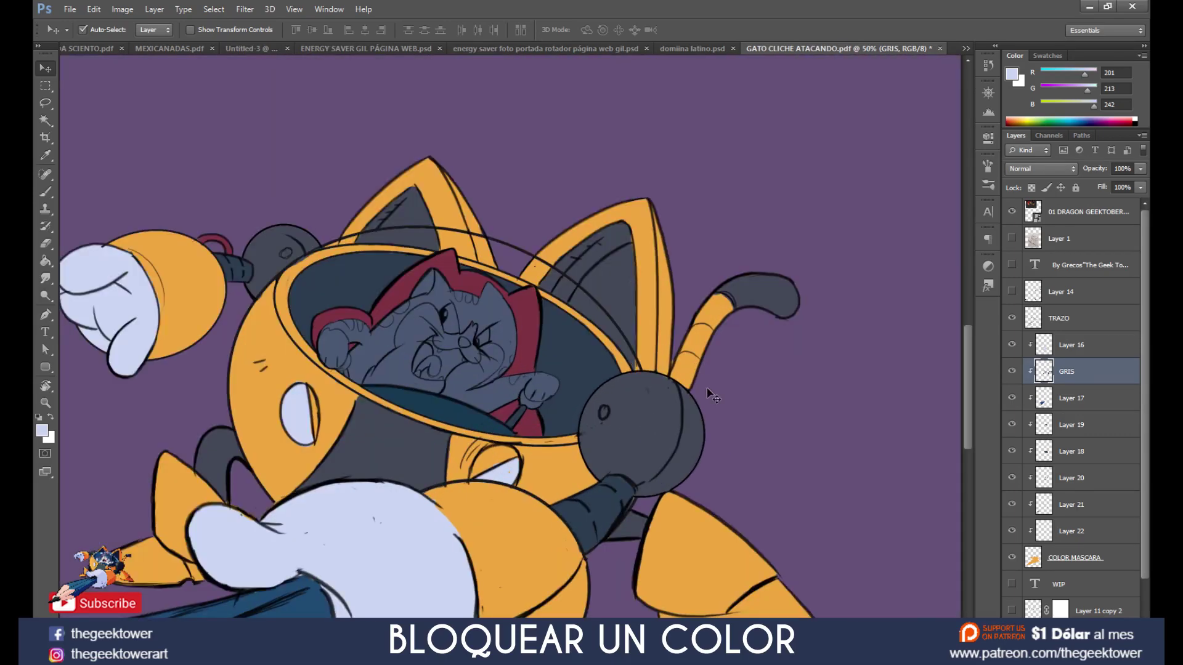
drag(648, 415, 640, 419)
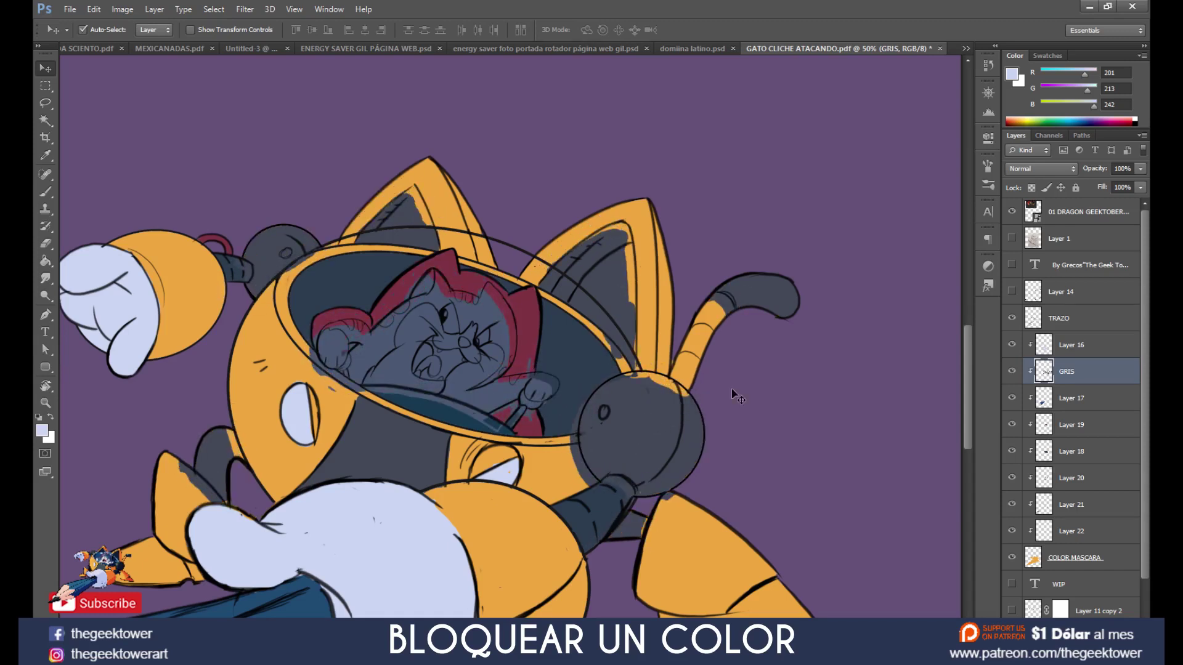
click(1032, 189)
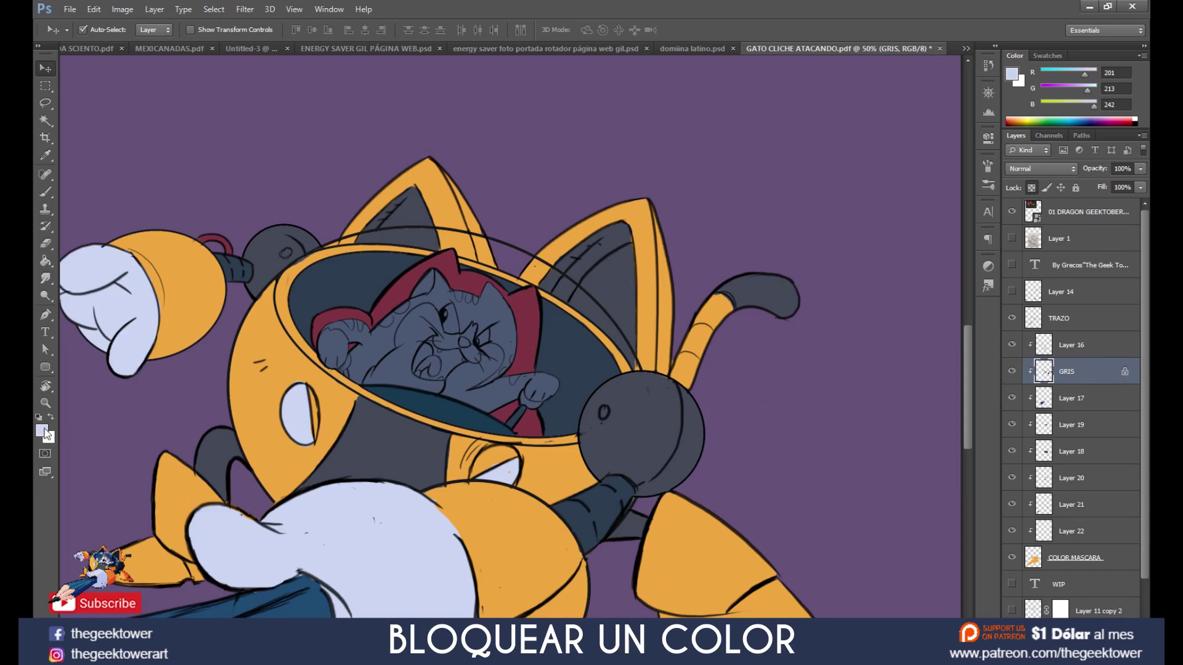
Step: Choose dark grey (53, 57, 64) as the foreground colour
click(42, 432)
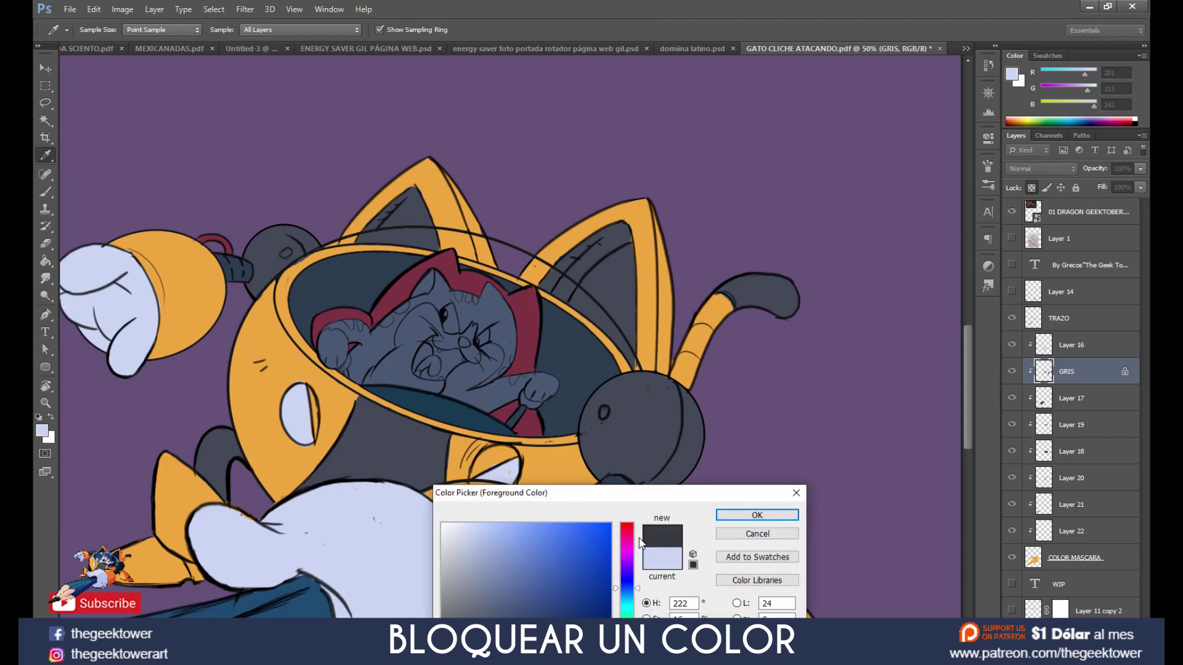
click(757, 515)
key(b)
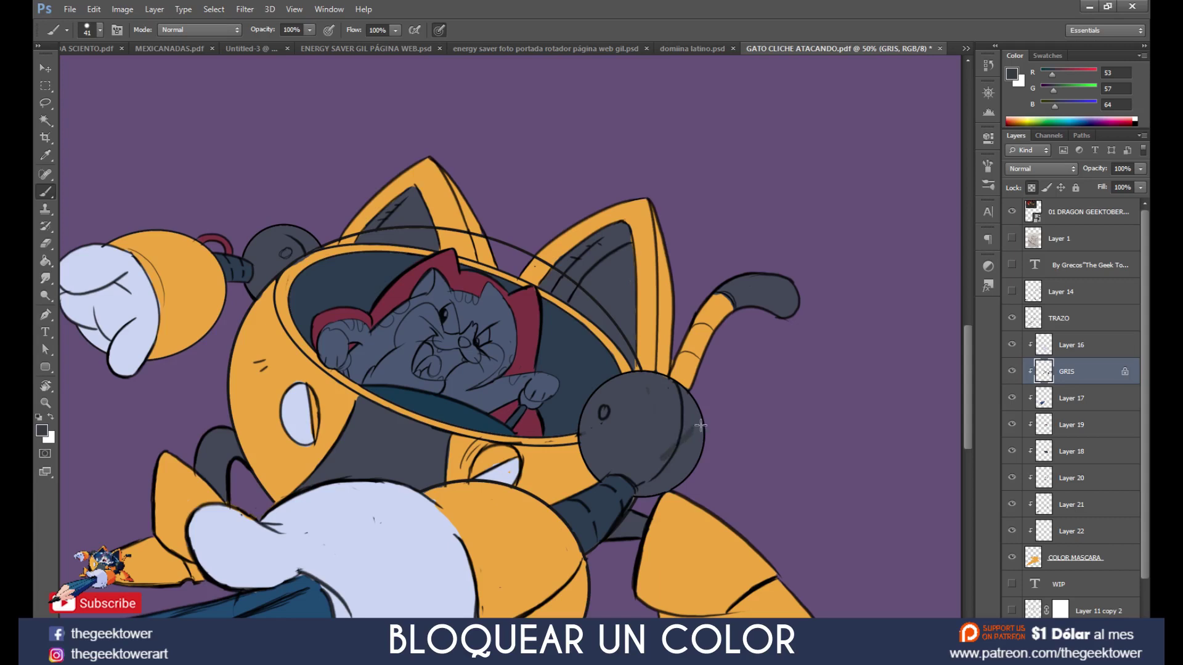
Step: Set a 129 px brush and trial dark grey strokes and GRIS offsets, undoing them
drag(680, 447, 729, 456)
right_click(653, 439)
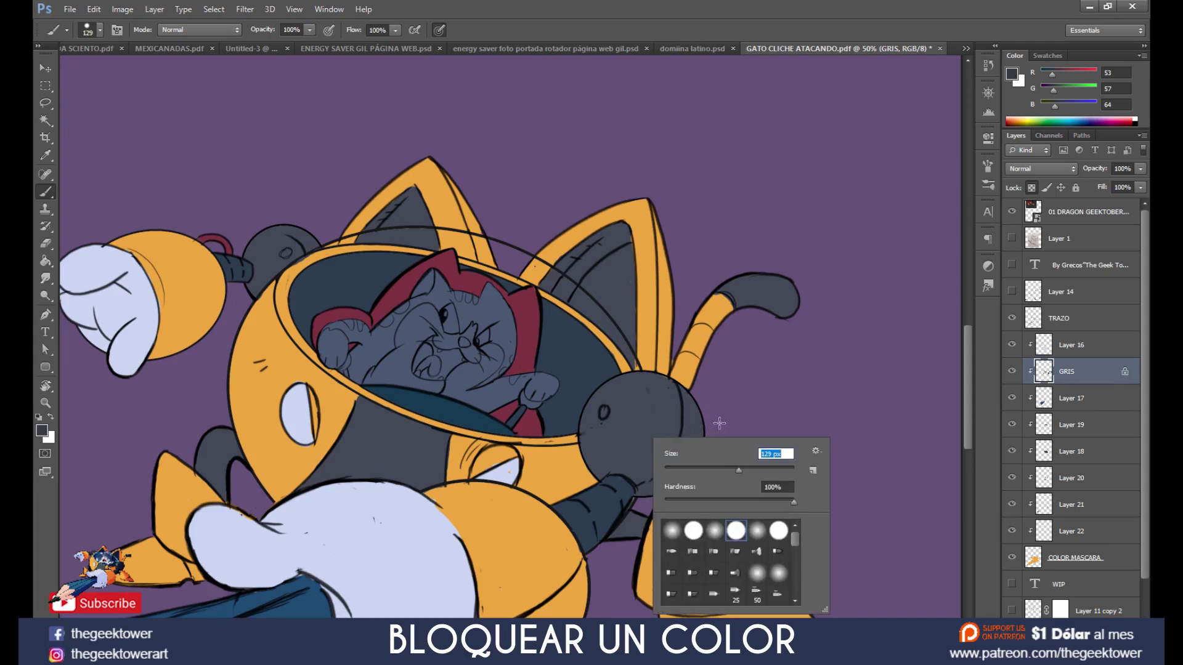
click(1058, 372)
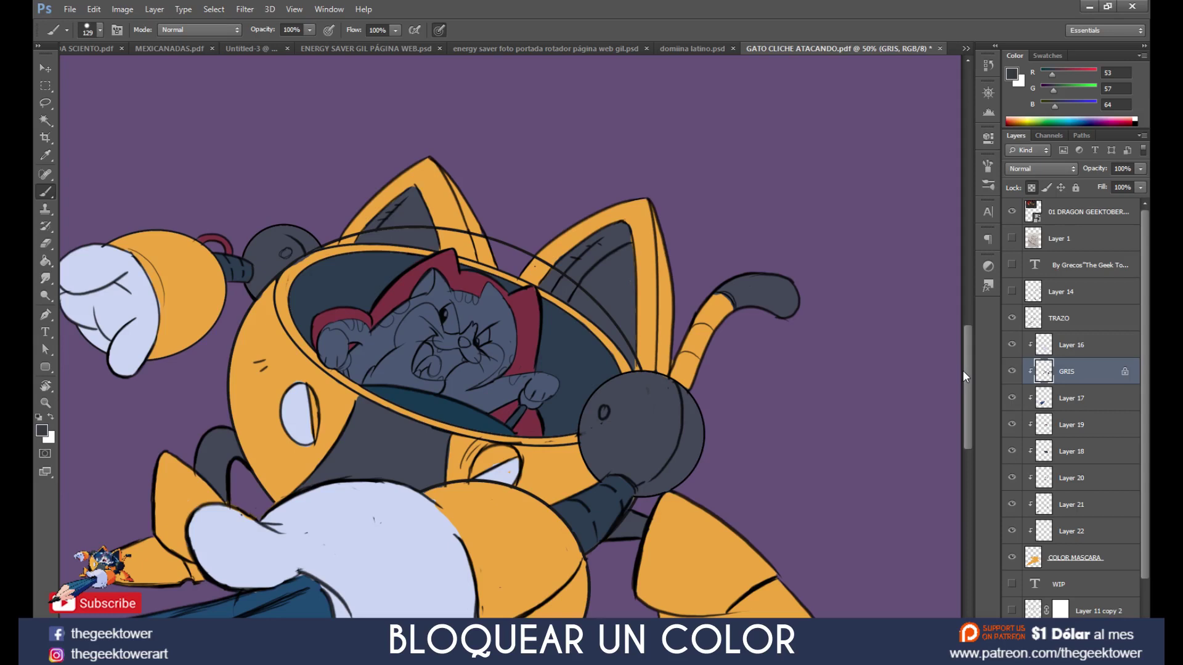
key(ctrl+z)
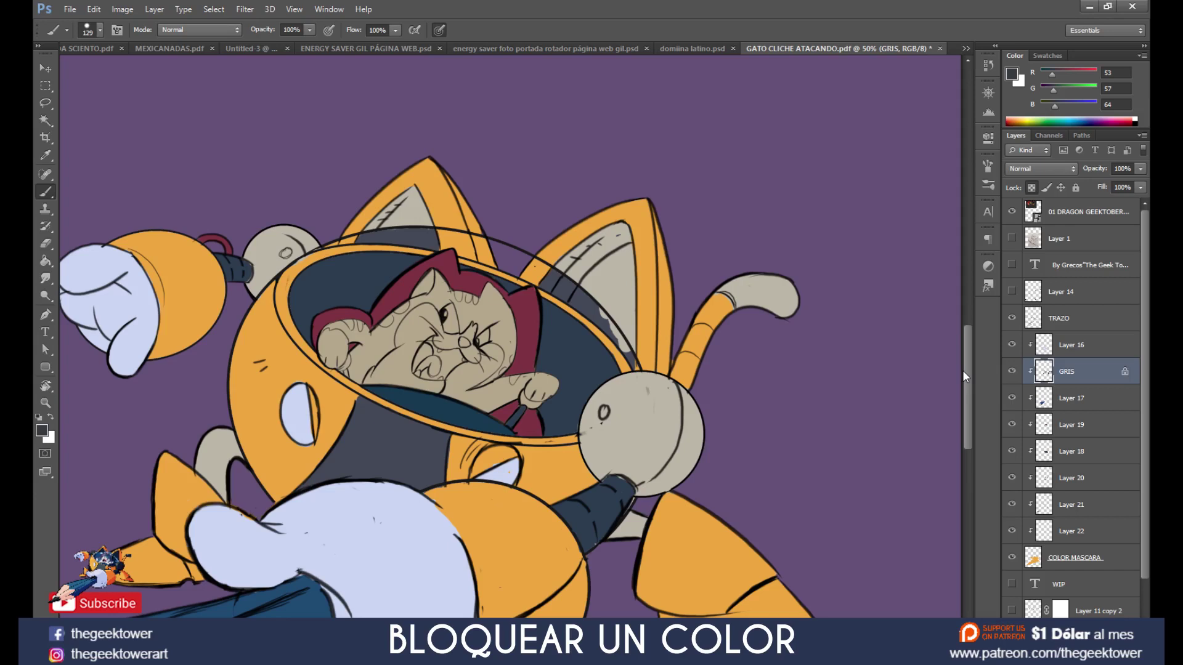
key(ctrl+z)
key(ctrl+z)
key(v)
drag(618, 290, 611, 276)
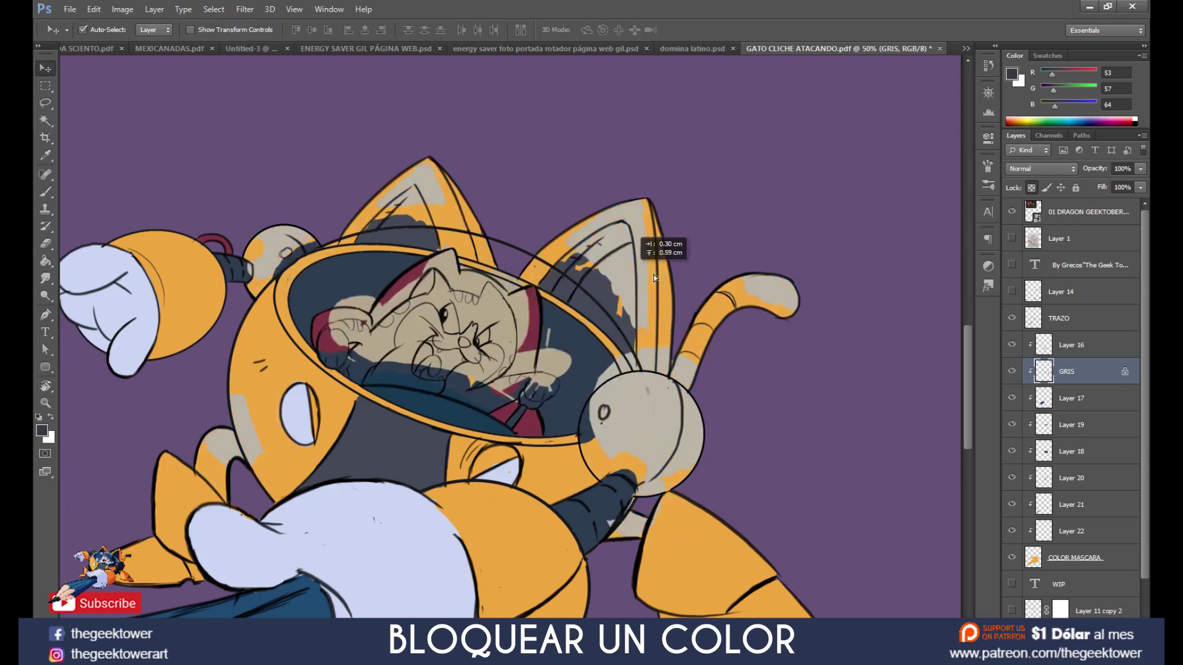
key(ctrl+z)
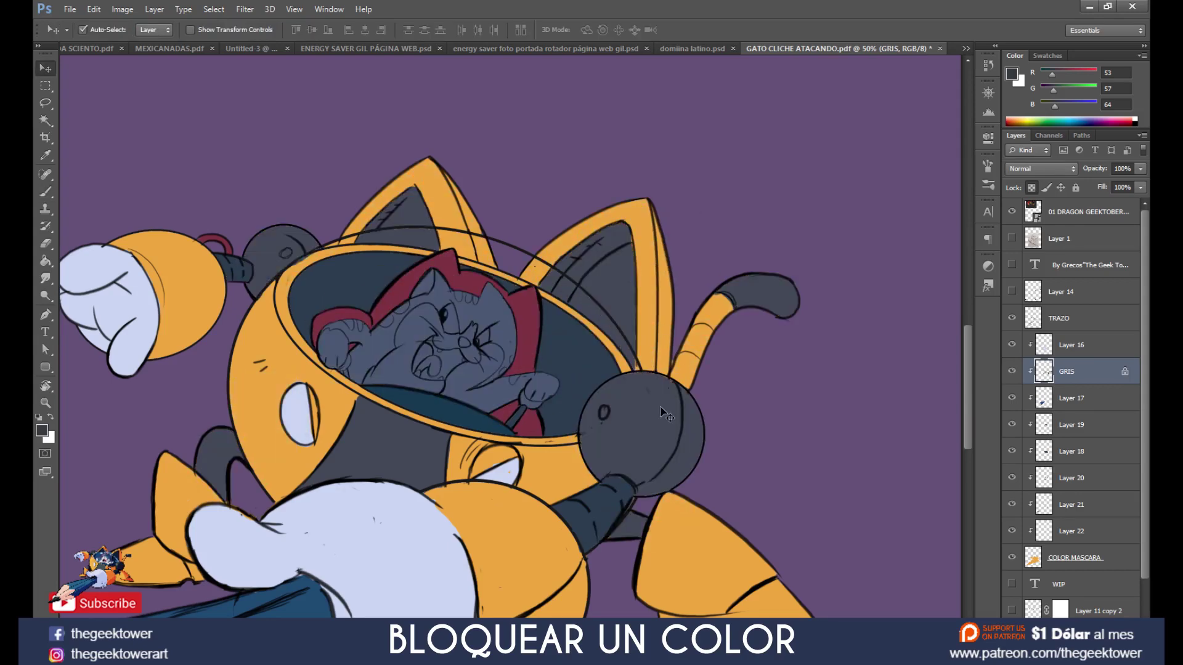
key(alt+BackSpace)
key(b)
Step: Paint dark grey over the grey balls and the insides of the cat ears
mouse_move(665, 400)
mouse_down()
mouse_move(611, 427)
mouse_move(579, 500)
mouse_move(667, 475)
mouse_up()
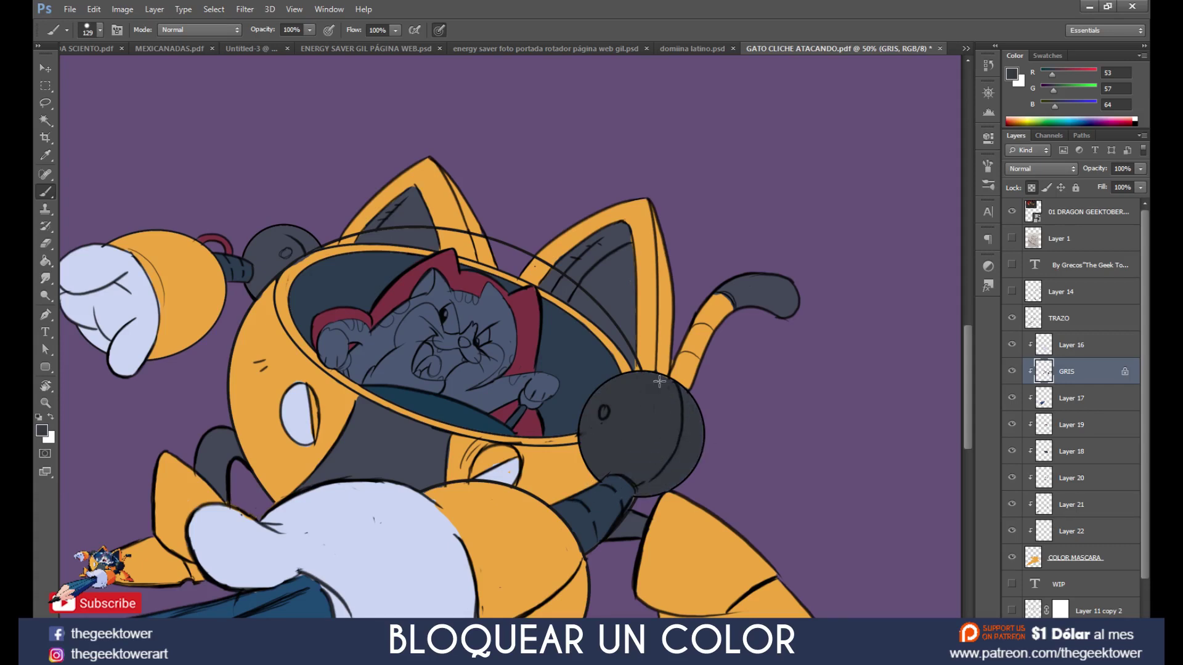
drag(287, 239, 282, 273)
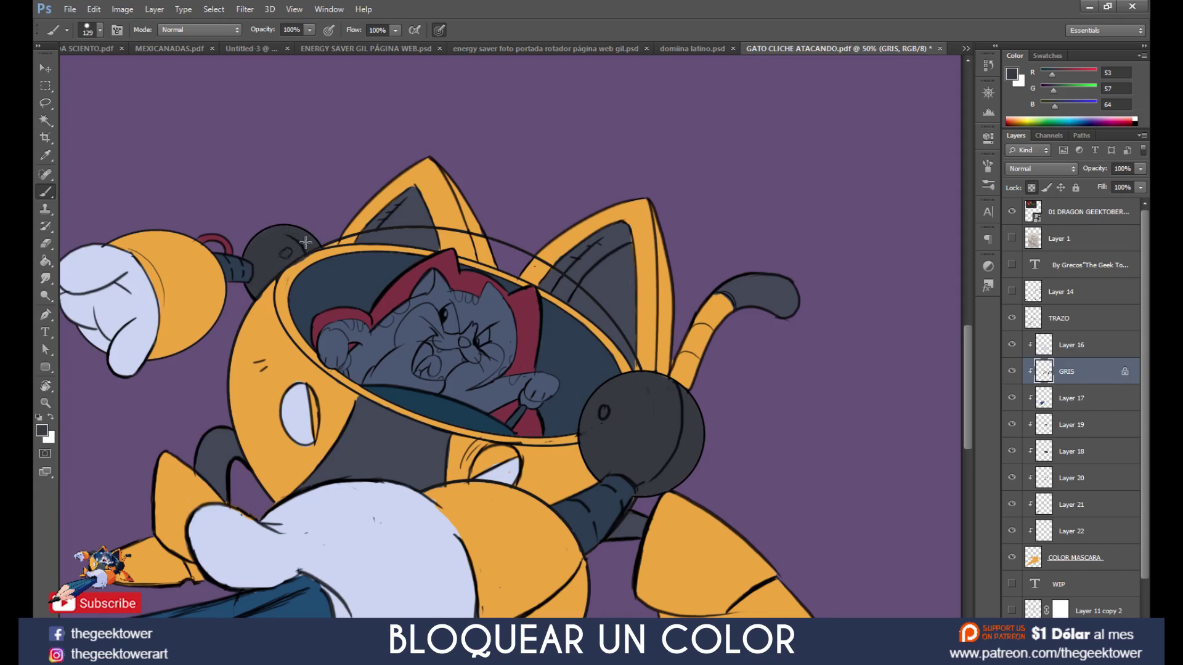
drag(330, 227, 425, 210)
mouse_move(573, 262)
mouse_down()
mouse_move(616, 287)
mouse_move(642, 232)
mouse_up()
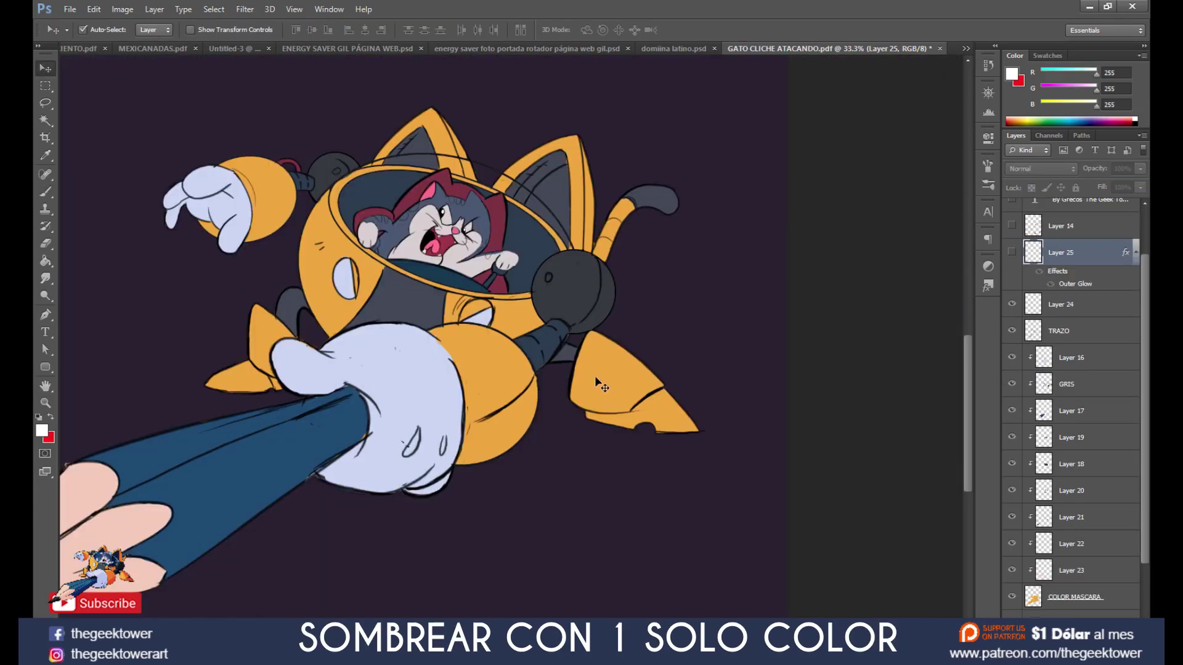
Step: Load the COLOR MASCARA outline as a selection and add a new layer named 'sombra'
alt+click(467, 402)
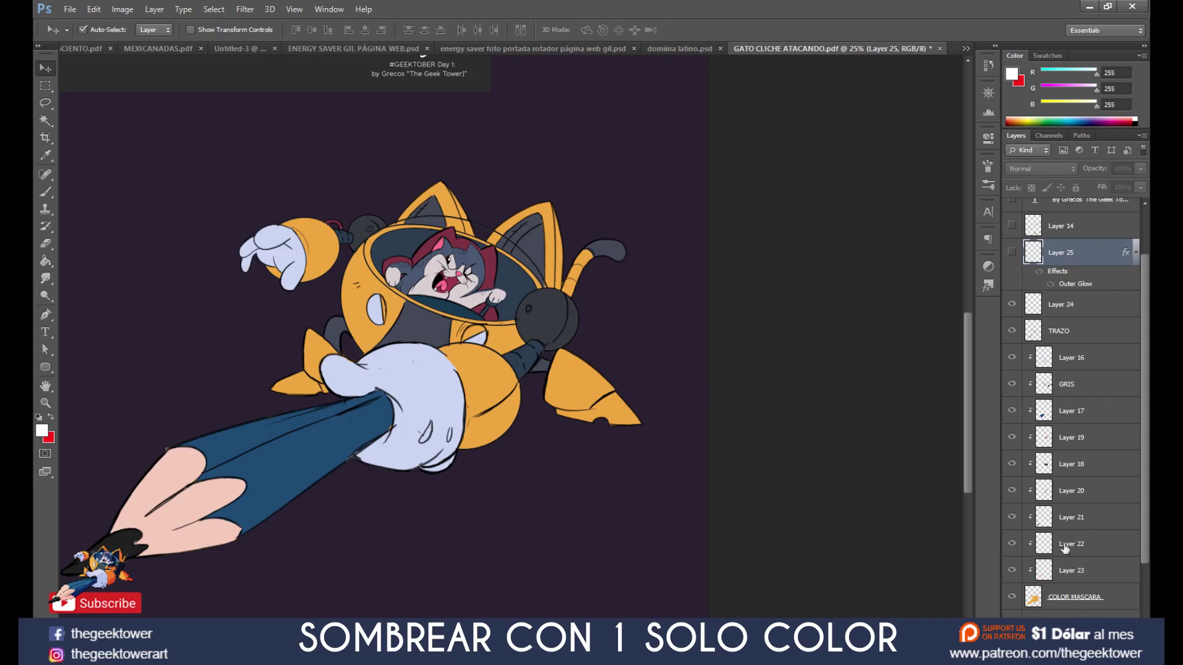
ctrl+click(1033, 599)
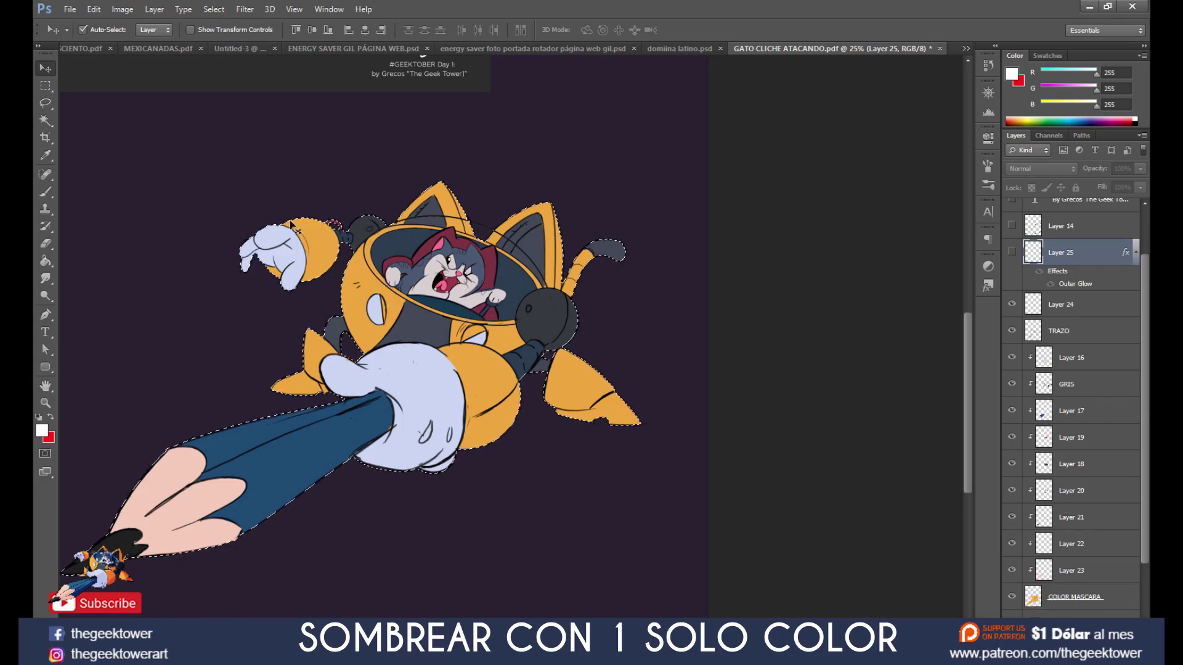
click(1060, 307)
key(ctrl+shift+alt+n)
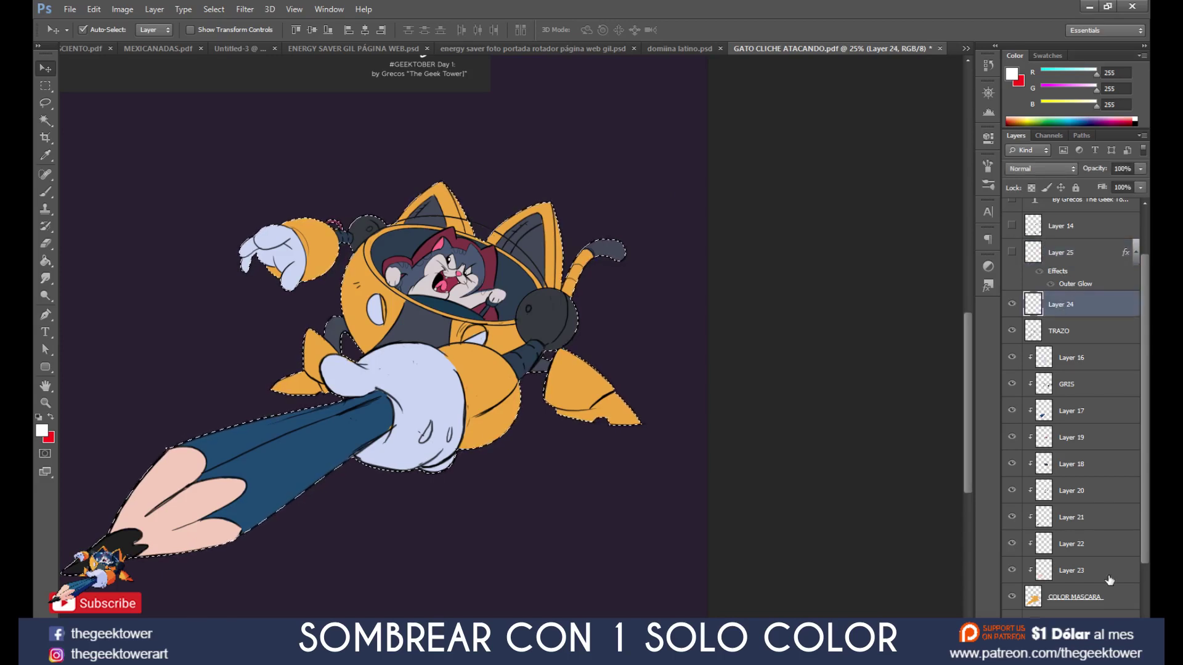
double_click(1060, 304)
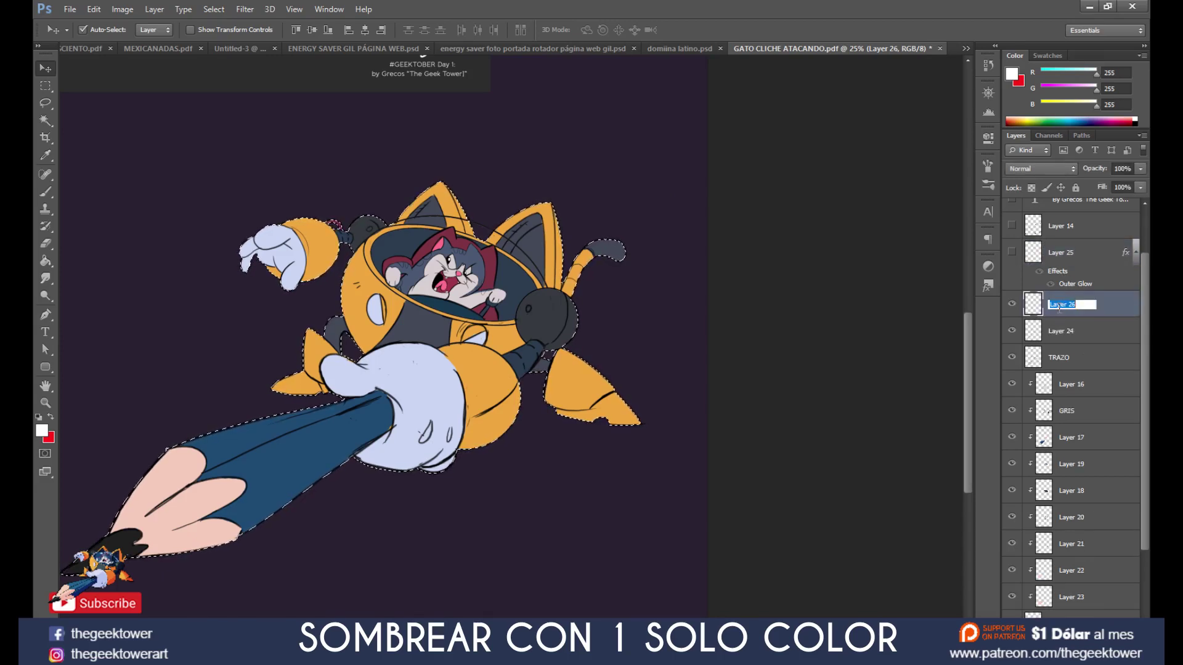
text(sombra)
key(Return)
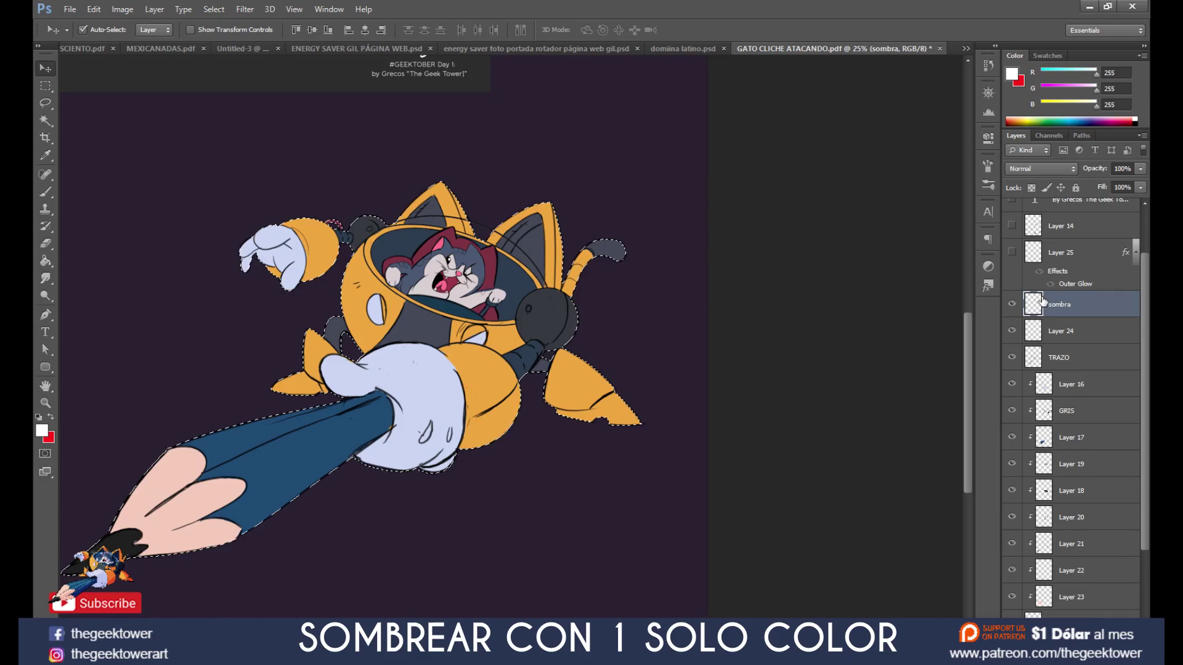
click(41, 431)
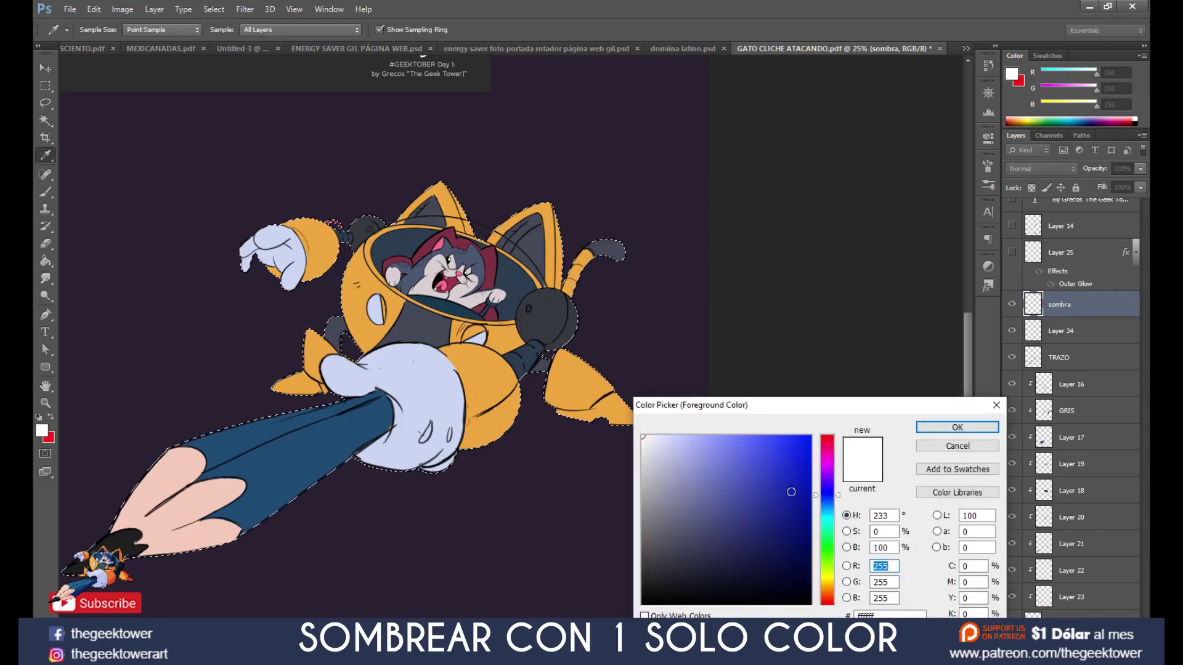
Step: Choose dark navy (31, 40, 104) and set a 349 px brush
click(781, 487)
drag(777, 504, 759, 536)
click(934, 429)
key(b)
right_click(527, 385)
drag(641, 419, 648, 419)
click(564, 317)
Step: Paint navy shadows on the tail ball, foot, pencil, glove, arm and ear tip
drag(563, 317, 591, 345)
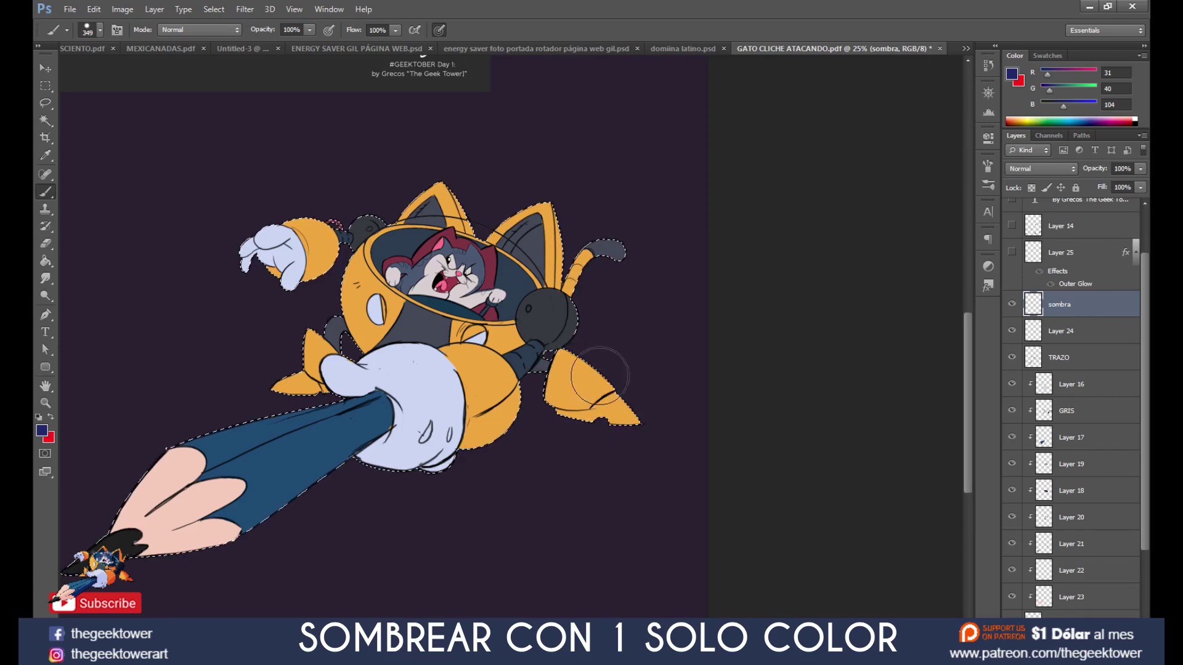
drag(599, 376, 622, 394)
right_click(471, 401)
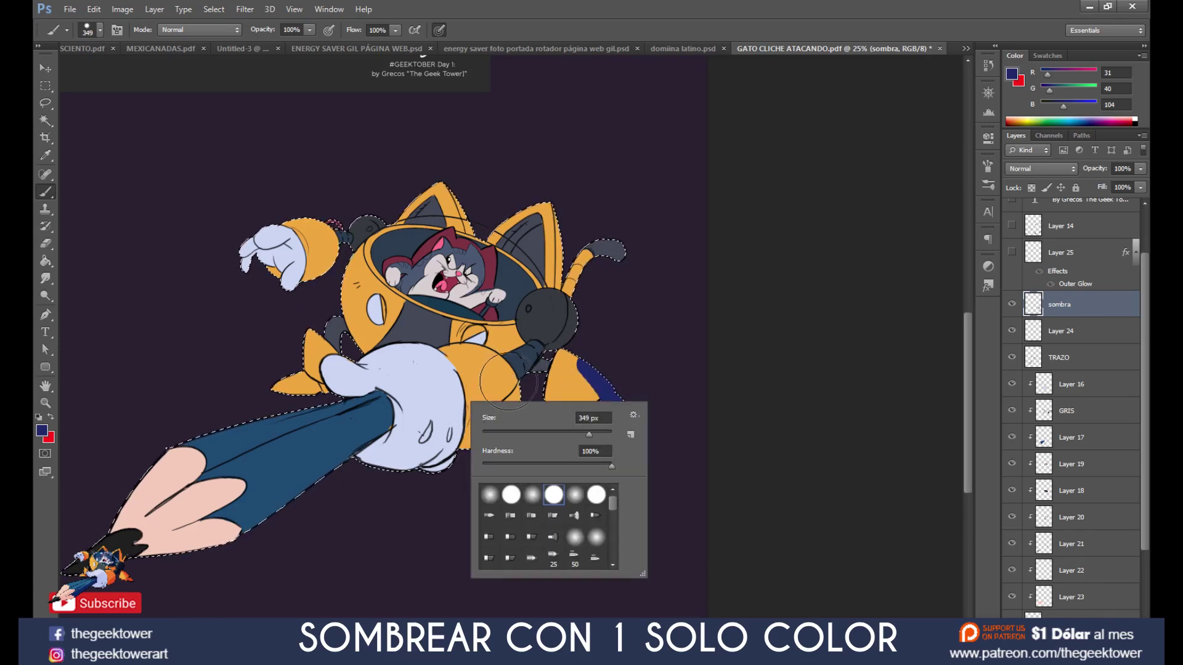
click(127, 560)
mouse_move(120, 557)
mouse_down()
mouse_move(351, 462)
mouse_move(431, 407)
mouse_move(373, 463)
mouse_move(493, 407)
mouse_move(551, 312)
mouse_move(542, 305)
mouse_move(561, 255)
mouse_move(450, 369)
mouse_move(486, 345)
mouse_move(368, 453)
mouse_up()
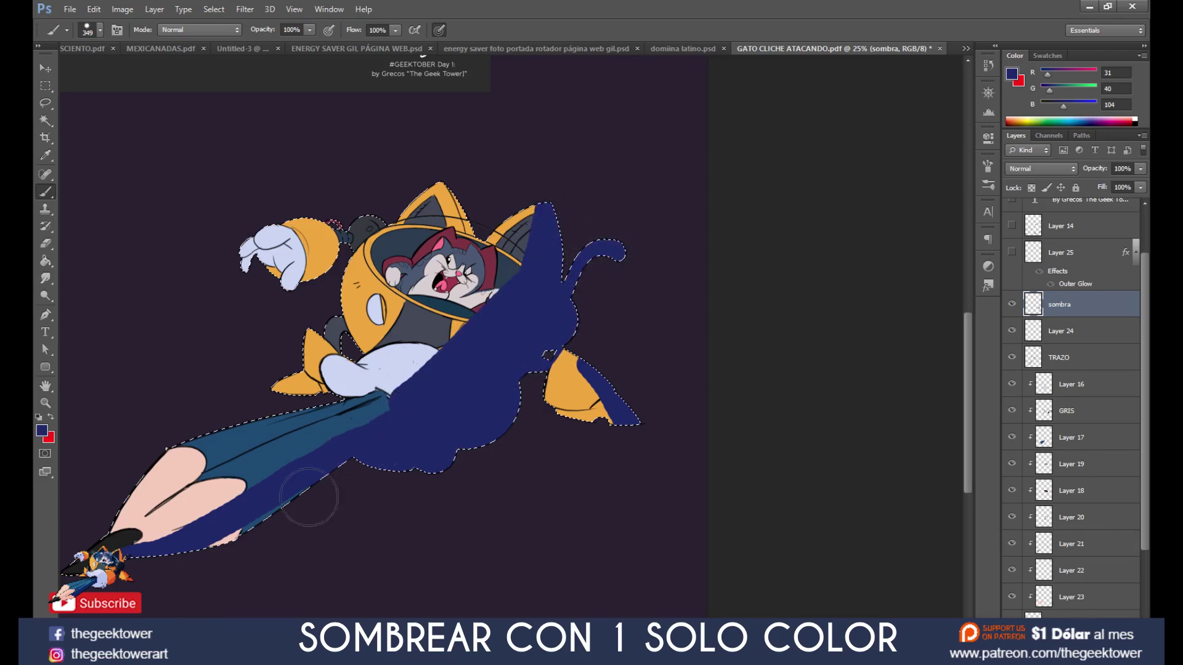
mouse_move(444, 382)
mouse_down()
mouse_move(364, 400)
mouse_move(322, 356)
mouse_up()
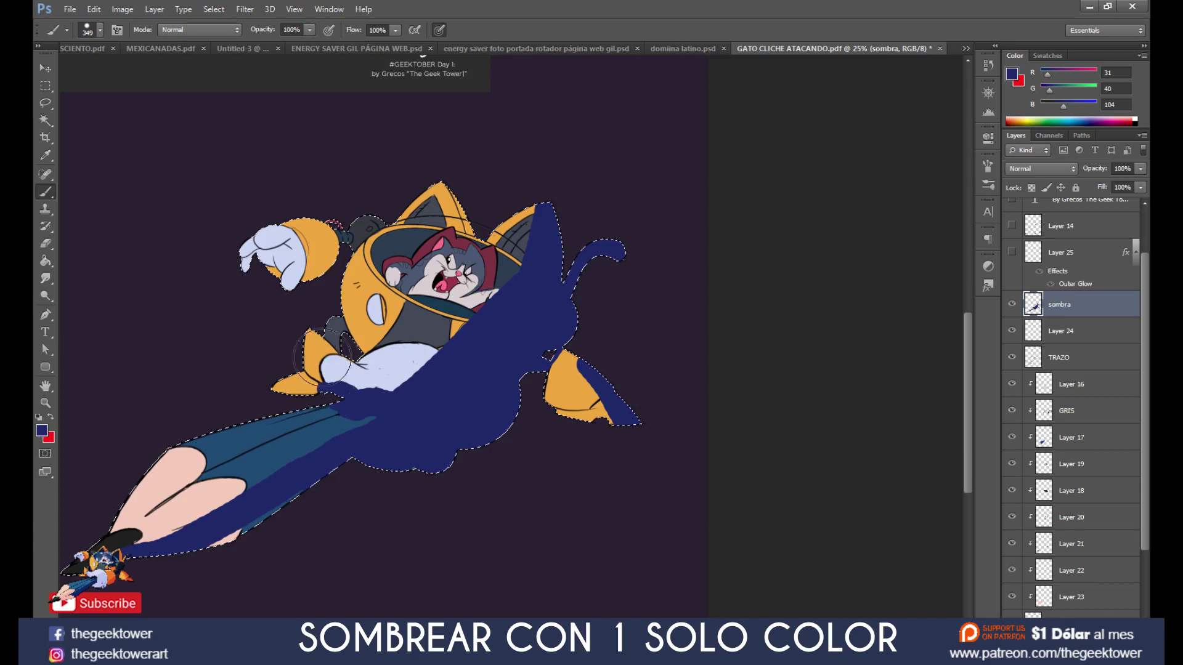
mouse_move(321, 250)
mouse_down()
mouse_move(288, 281)
mouse_move(361, 240)
mouse_up()
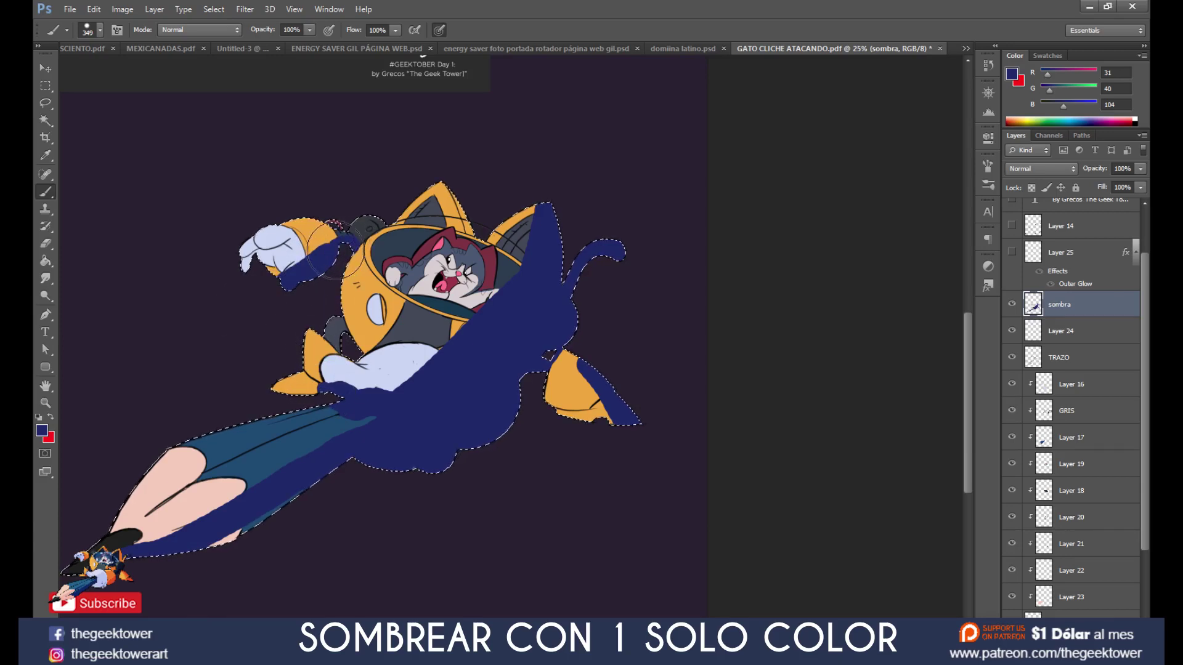
mouse_move(437, 185)
mouse_down()
mouse_move(471, 231)
mouse_move(452, 201)
mouse_up()
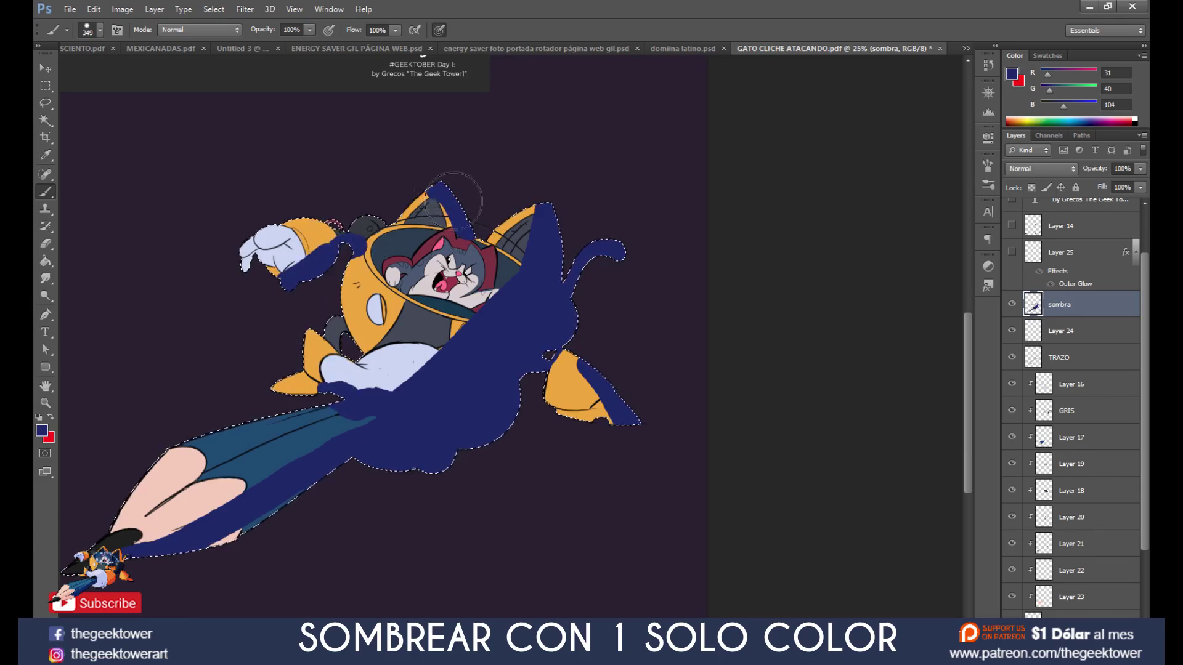
Step: Shrink the brush to 92 px
right_click(385, 372)
drag(386, 373, 369, 379)
key(Return)
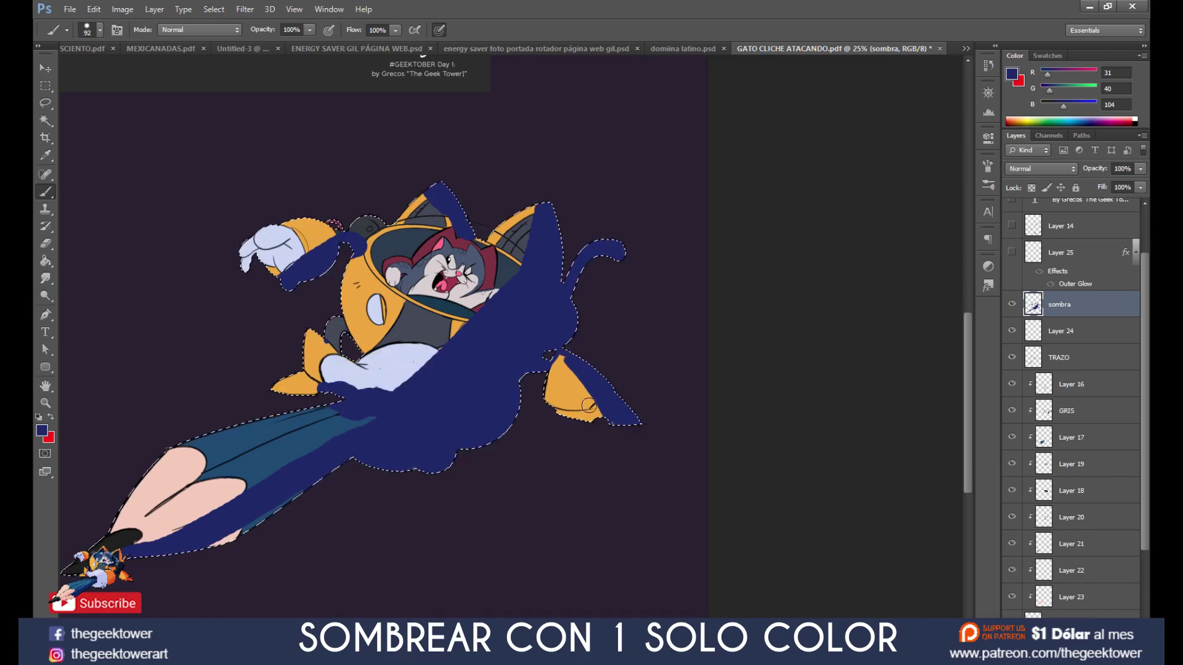
click(1040, 171)
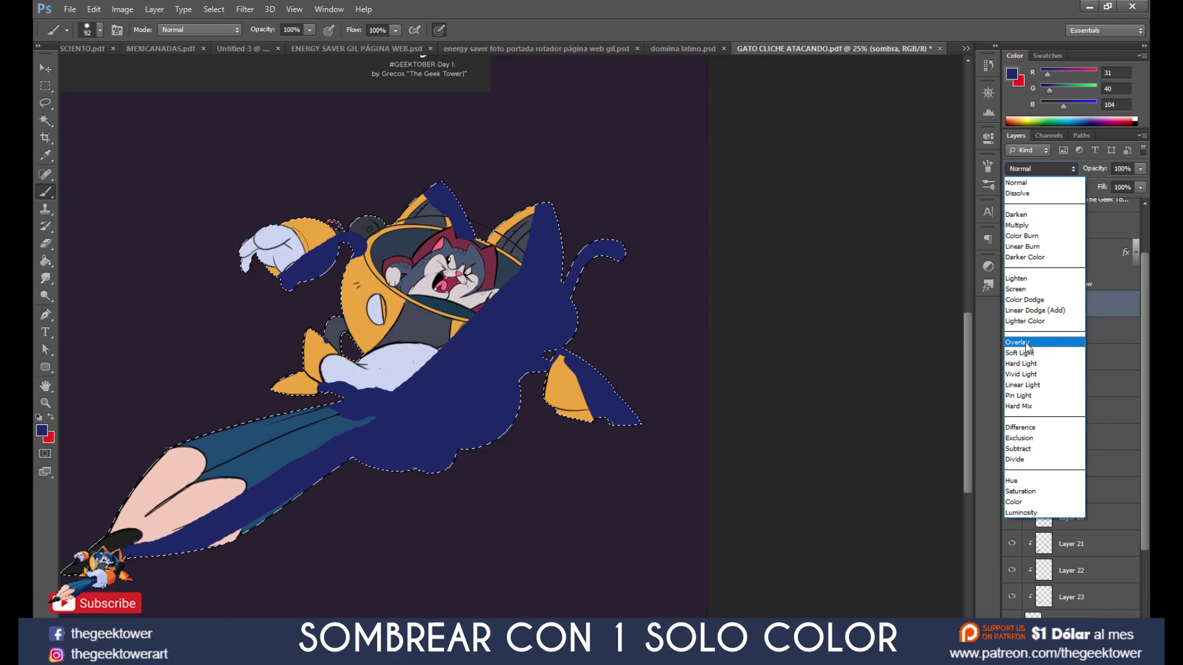
Step: Try Soft Light and then Multiply blending on the sombra layer
click(1022, 353)
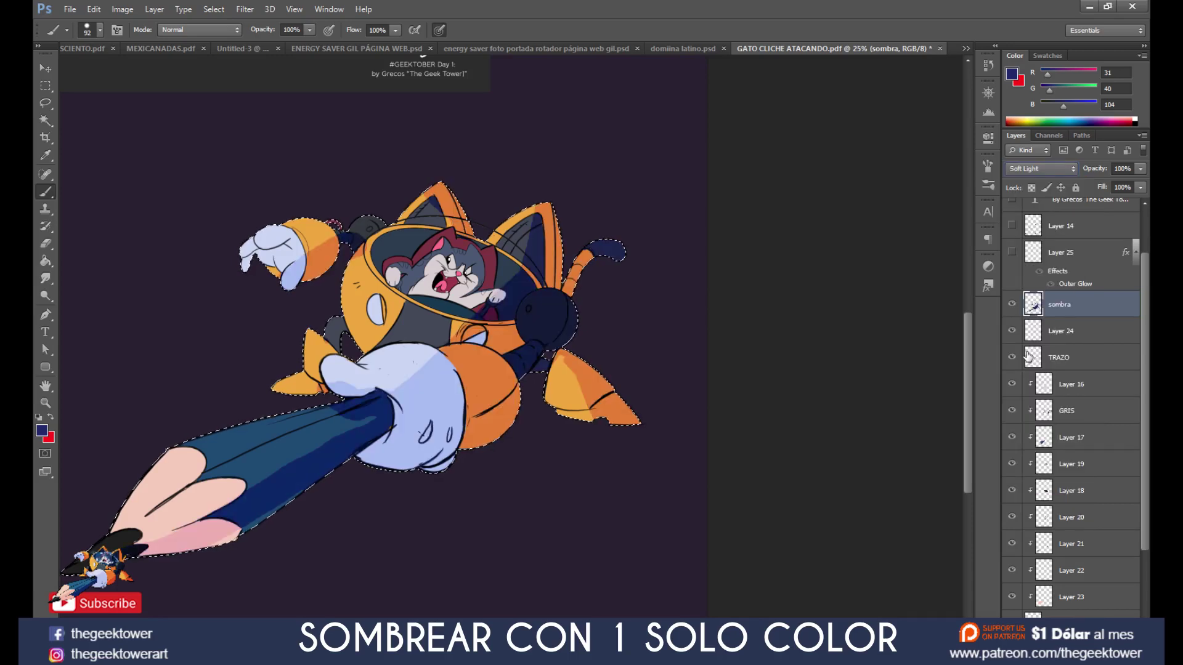
click(1029, 168)
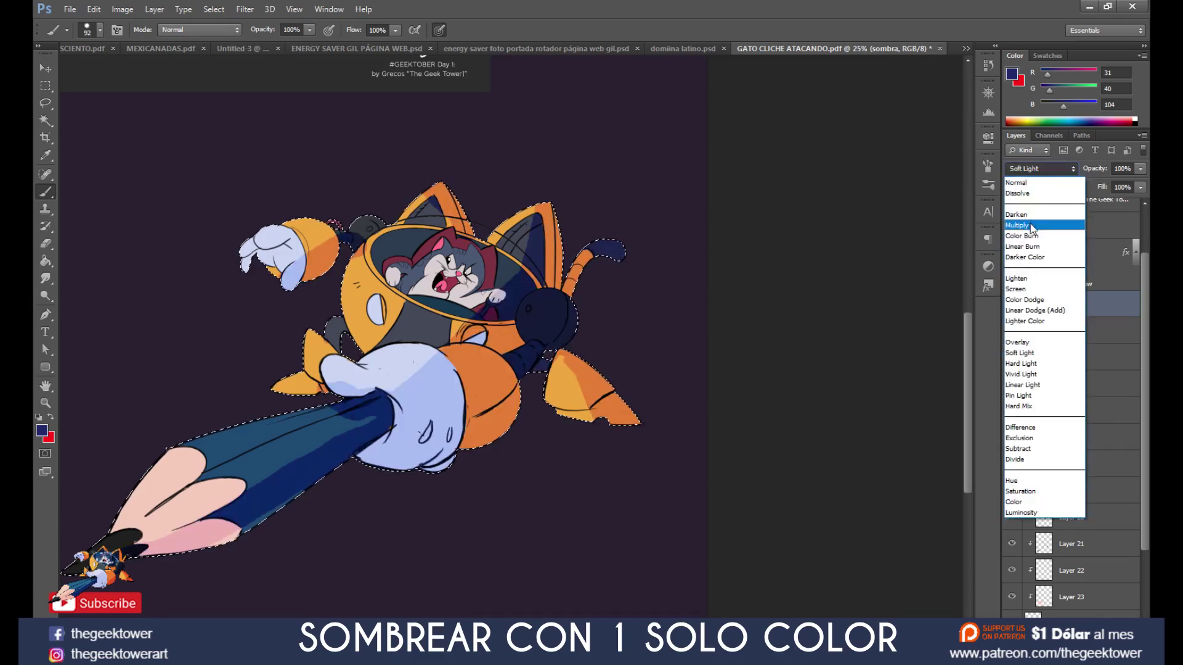
click(1034, 229)
click(1140, 169)
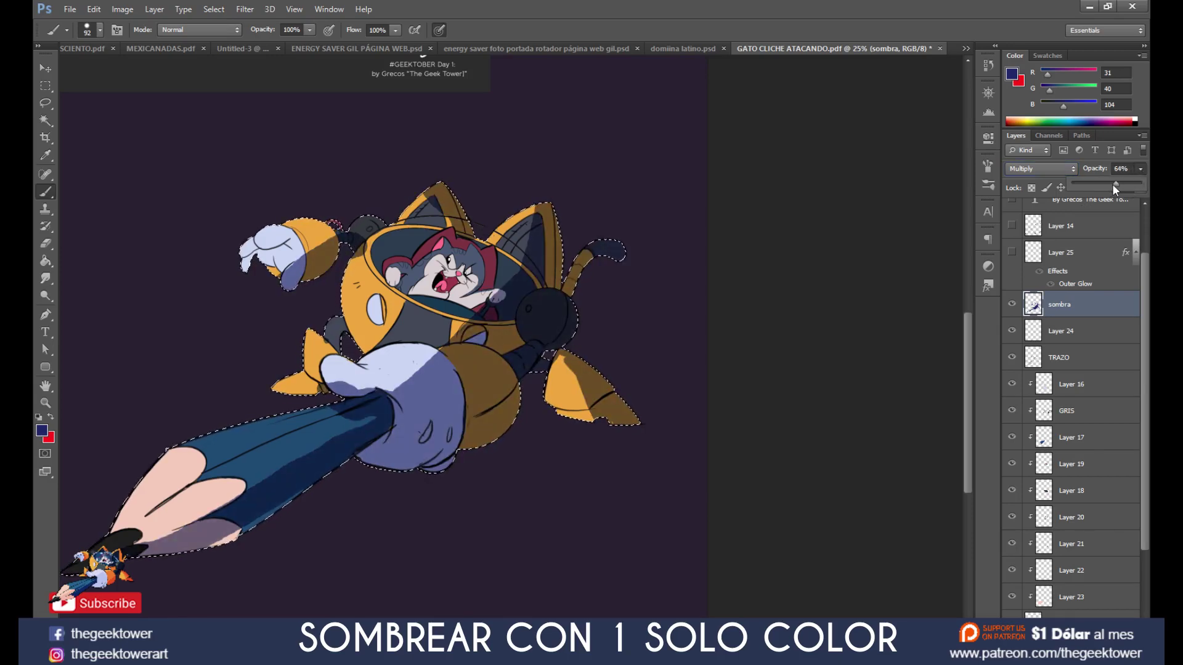
Step: Set the sombra layer to Overlay at 75% opacity
click(1038, 168)
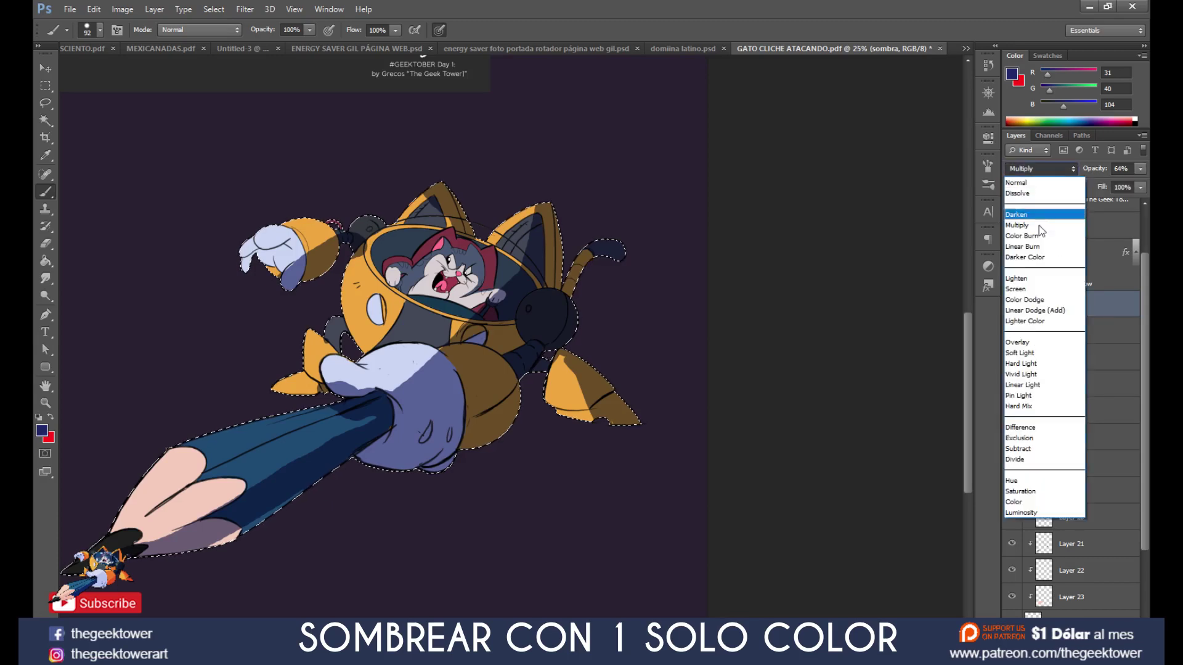
click(1025, 342)
click(1139, 169)
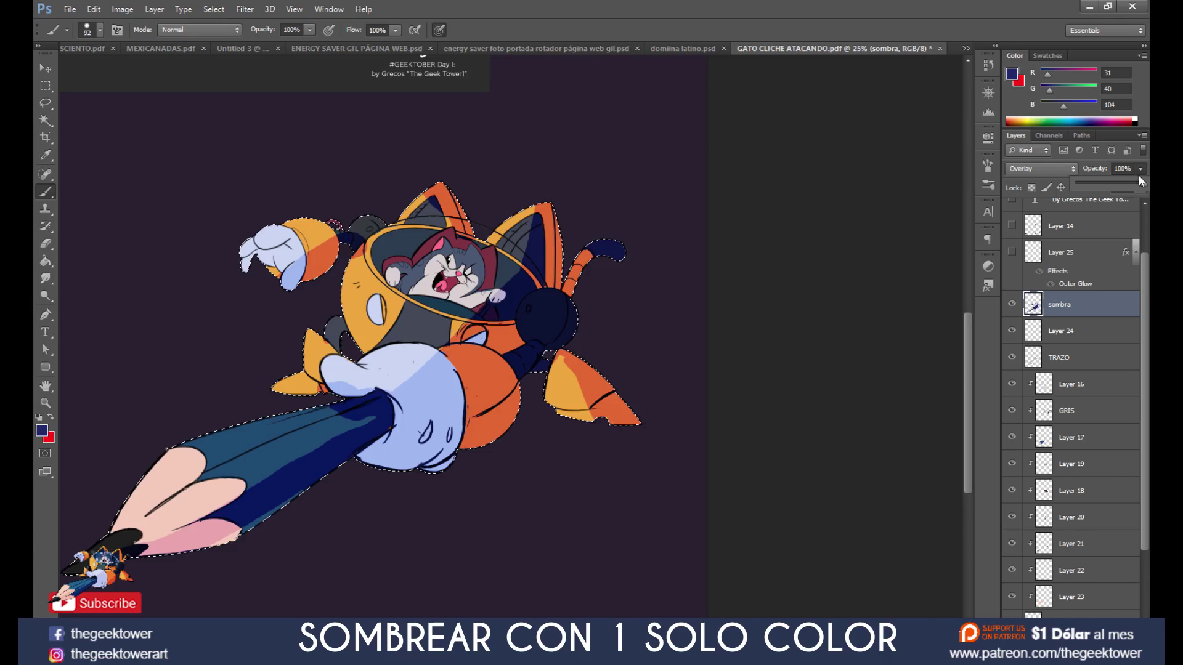
drag(1133, 183, 1132, 184)
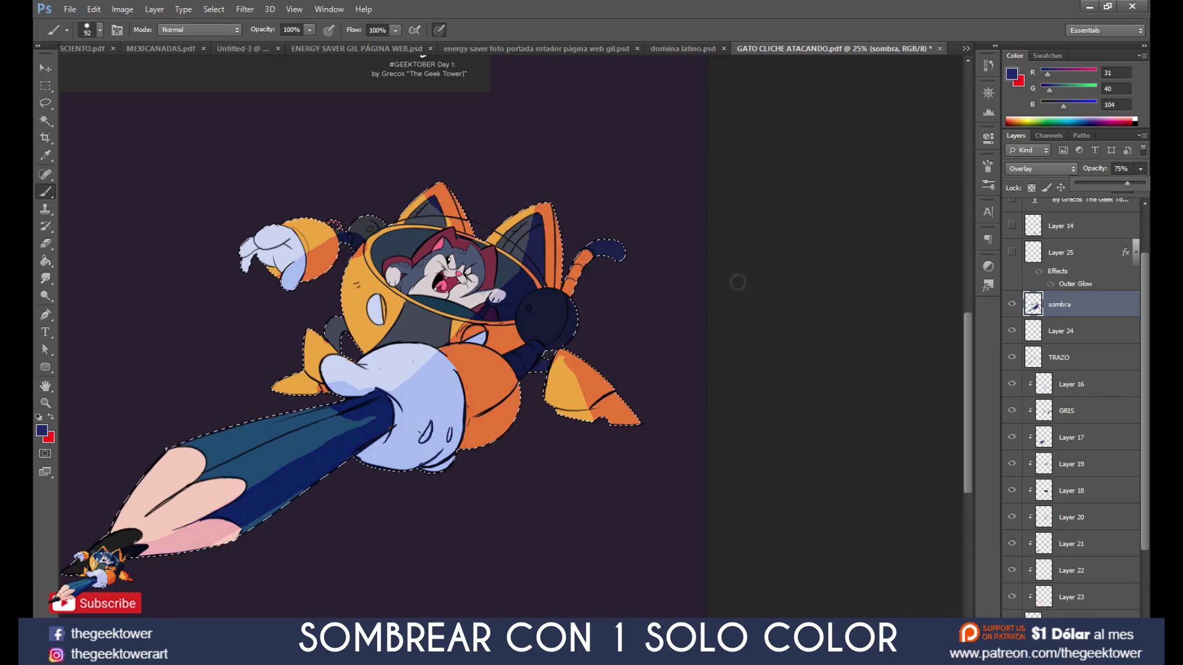
click(42, 430)
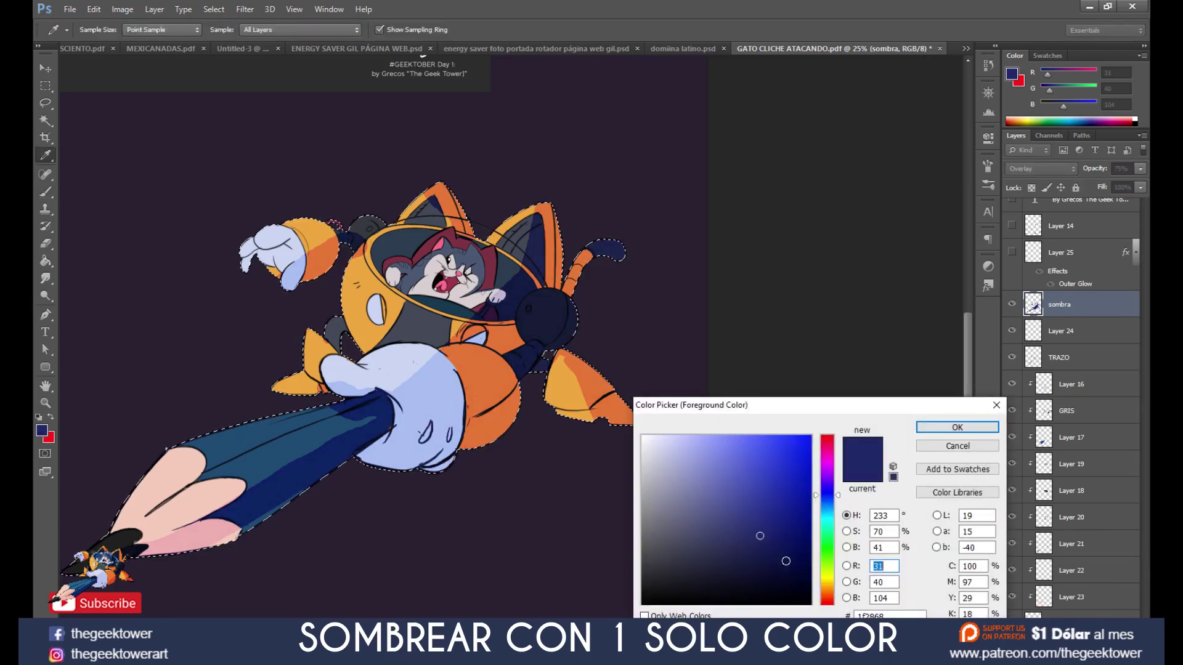
Step: Choose darker navy 15, 21, 66 and lock the layer's transparent pixels
click(773, 561)
click(957, 427)
key(b)
click(1032, 188)
Step: Deepen shadows on the orange ear, pencil, pink tip and thumb with a 411 px brush
right_click(572, 389)
text(411)
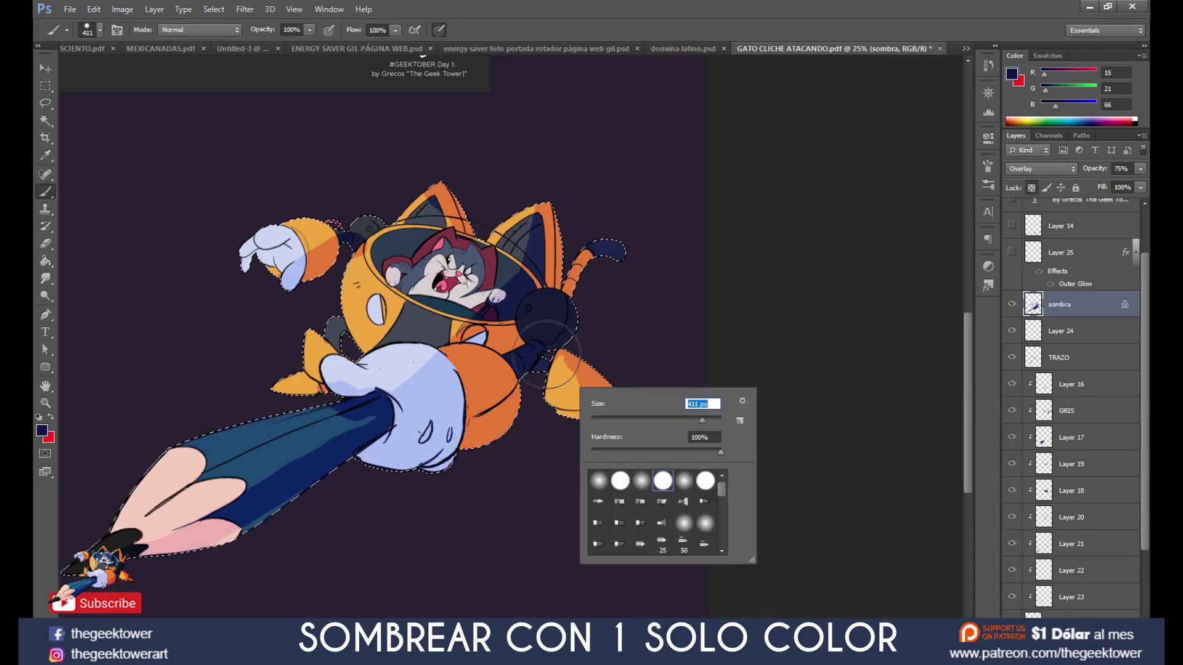
key(Return)
drag(612, 394, 590, 426)
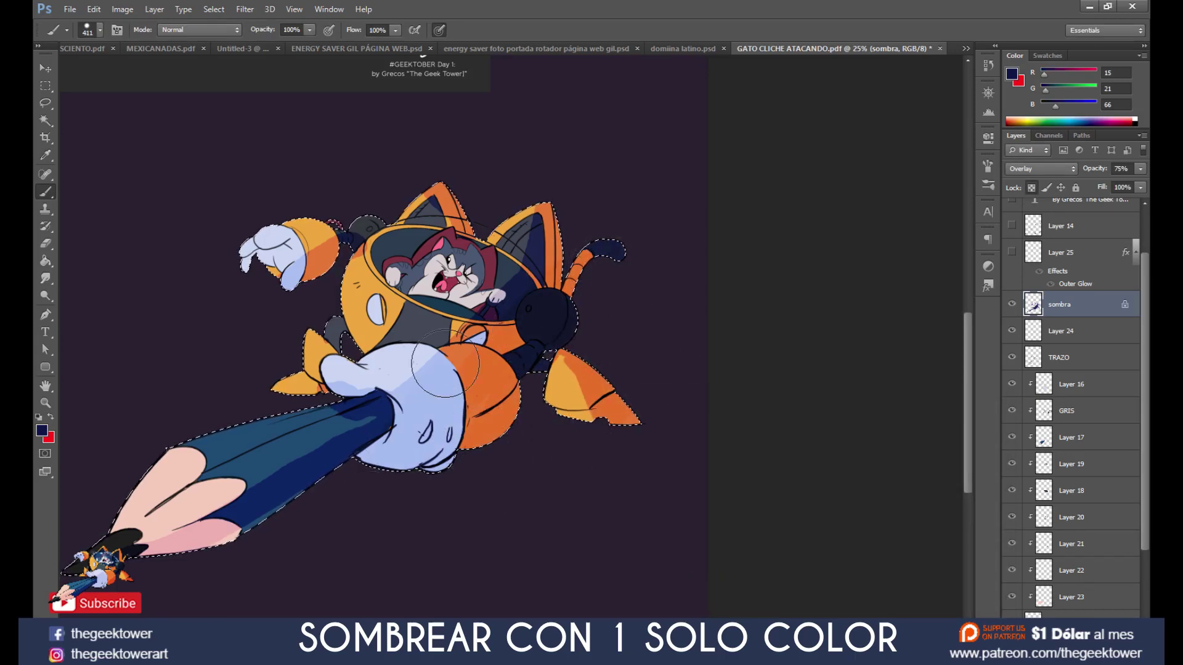
mouse_move(377, 419)
mouse_down()
mouse_move(246, 505)
mouse_move(326, 370)
mouse_up()
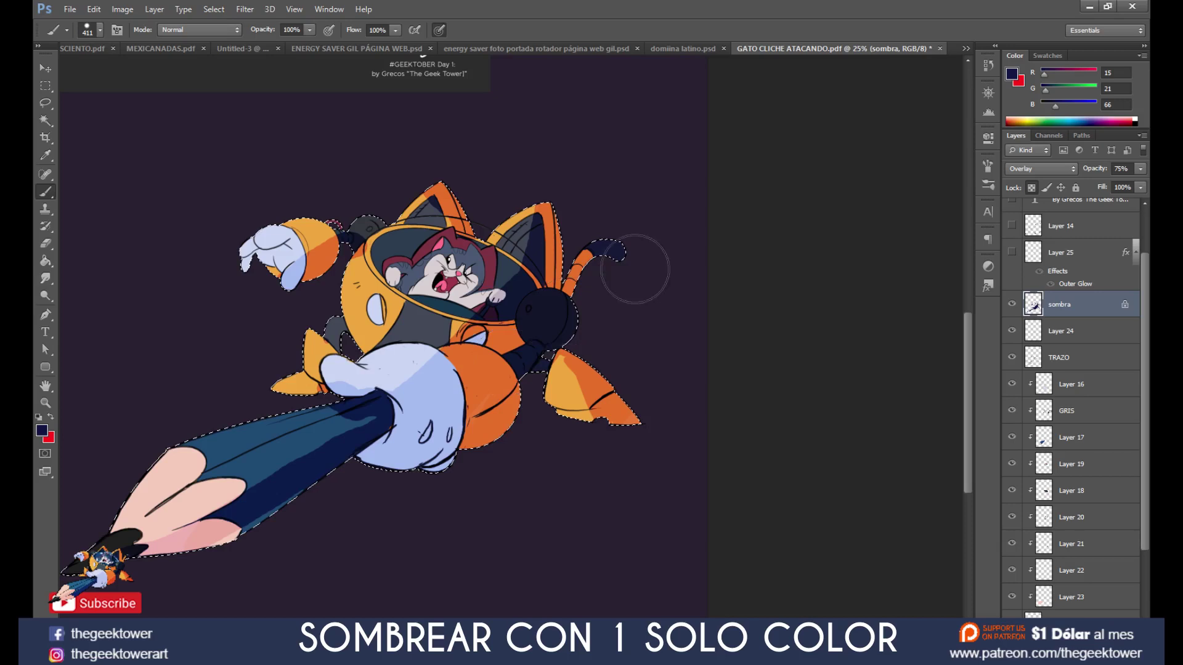
Step: Deselect the character and set the sombra layer opacity to 70%
key(l)
right_click(523, 325)
click(552, 333)
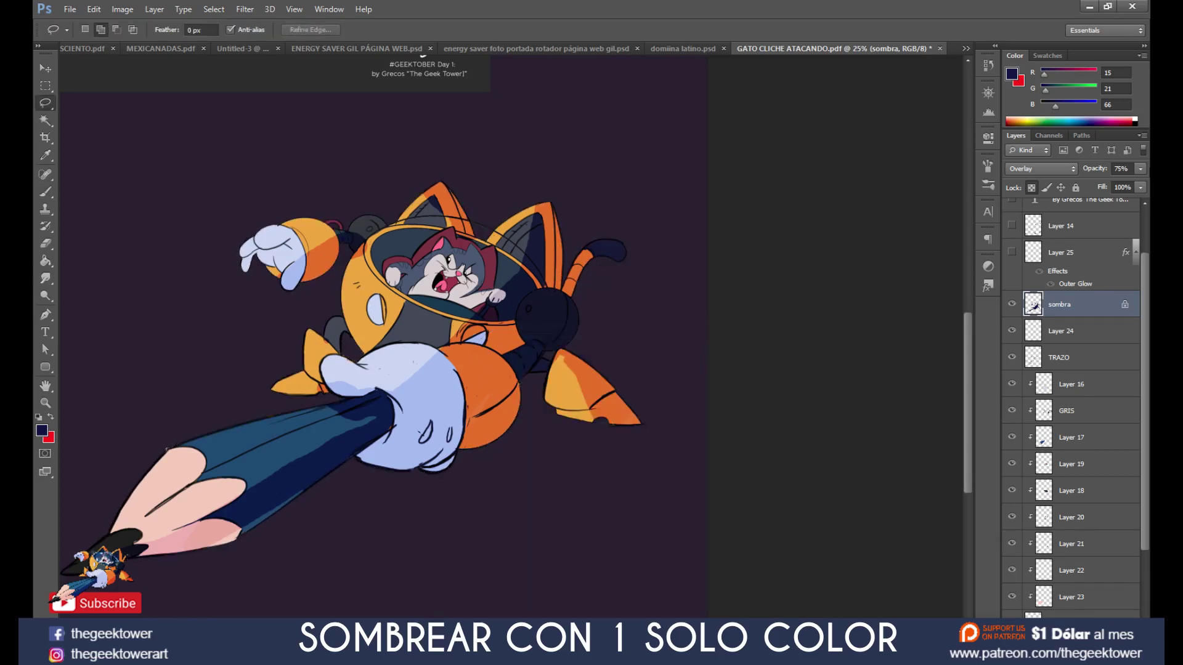
click(1141, 169)
drag(1120, 184, 1124, 184)
Step: Test and undo a 76 px pencil stroke, relock transparency, and select the sombra layer
key(b)
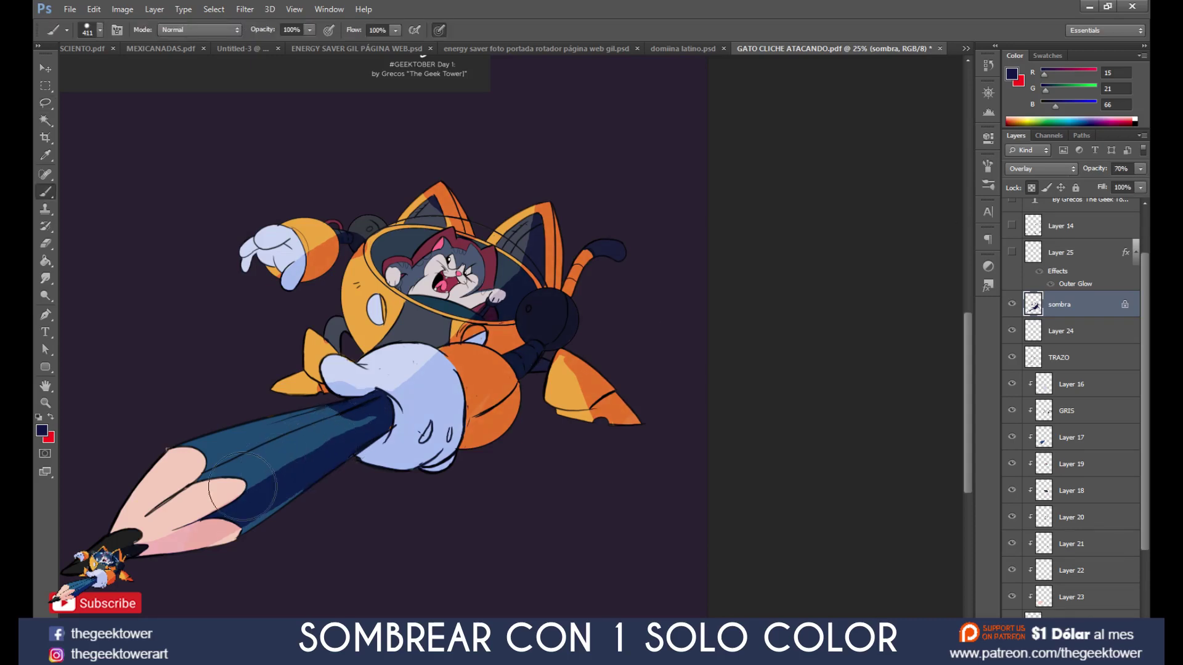
right_click(312, 519)
click(312, 520)
key(Return)
click(1032, 188)
drag(292, 491, 234, 536)
key(ctrl+z)
key(slash)
click(1045, 288)
ctrl+click(1033, 304)
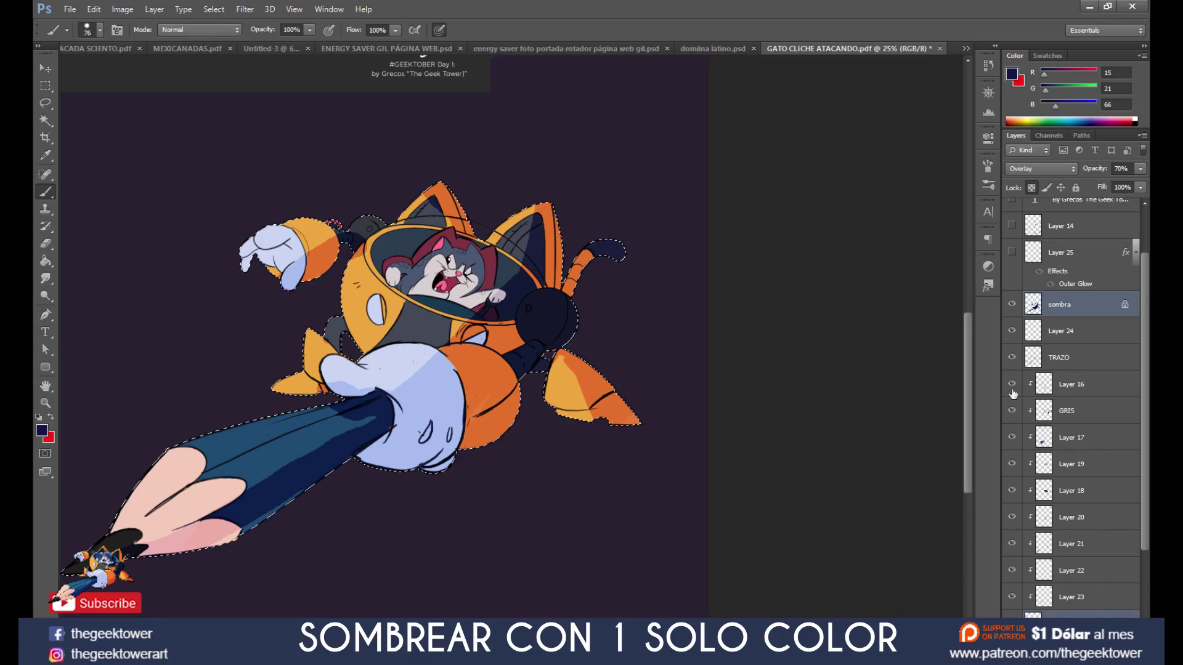
Step: Unlock transparent pixels on sombra and brush dark navy shading over the pencil tip
click(1060, 304)
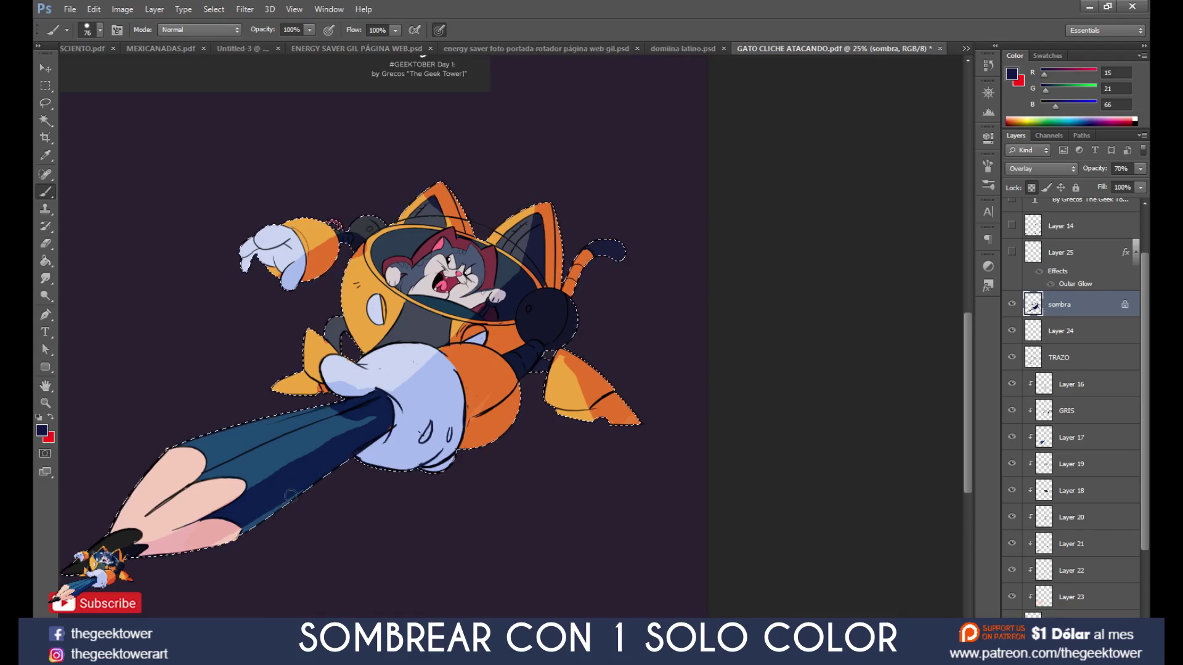
key(slash)
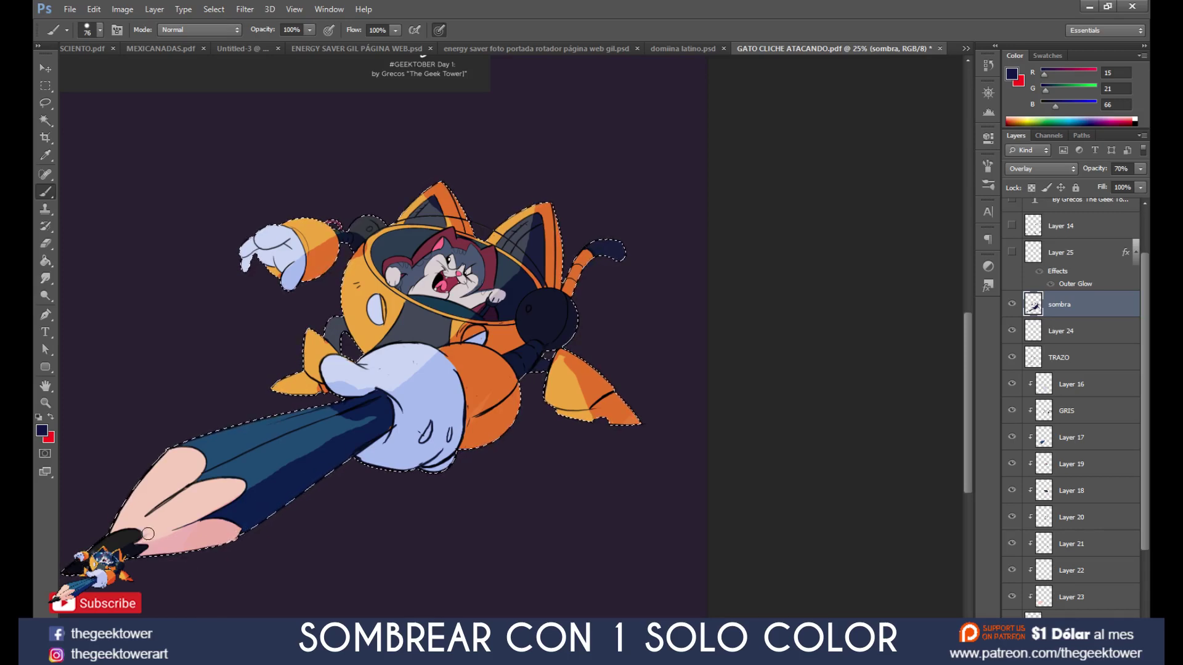
mouse_move(133, 541)
mouse_down()
mouse_move(277, 462)
mouse_move(239, 478)
mouse_up()
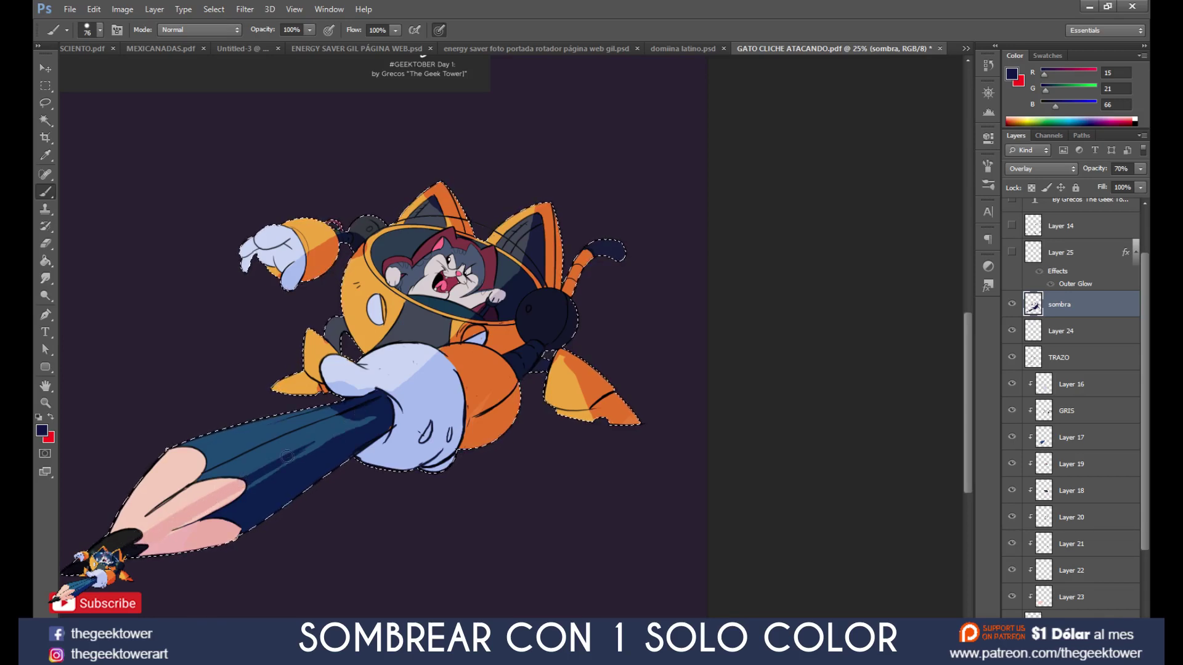
key(e)
right_click(340, 427)
key(Escape)
key(b)
scroll(339, 427, up, 1)
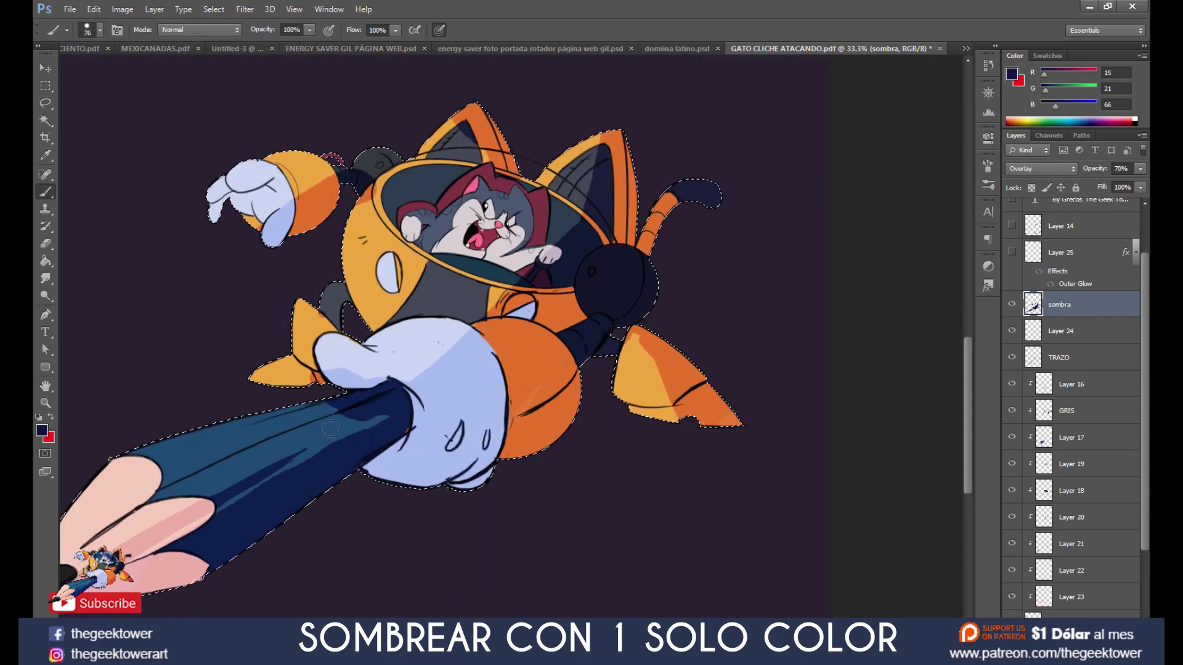
key(w)
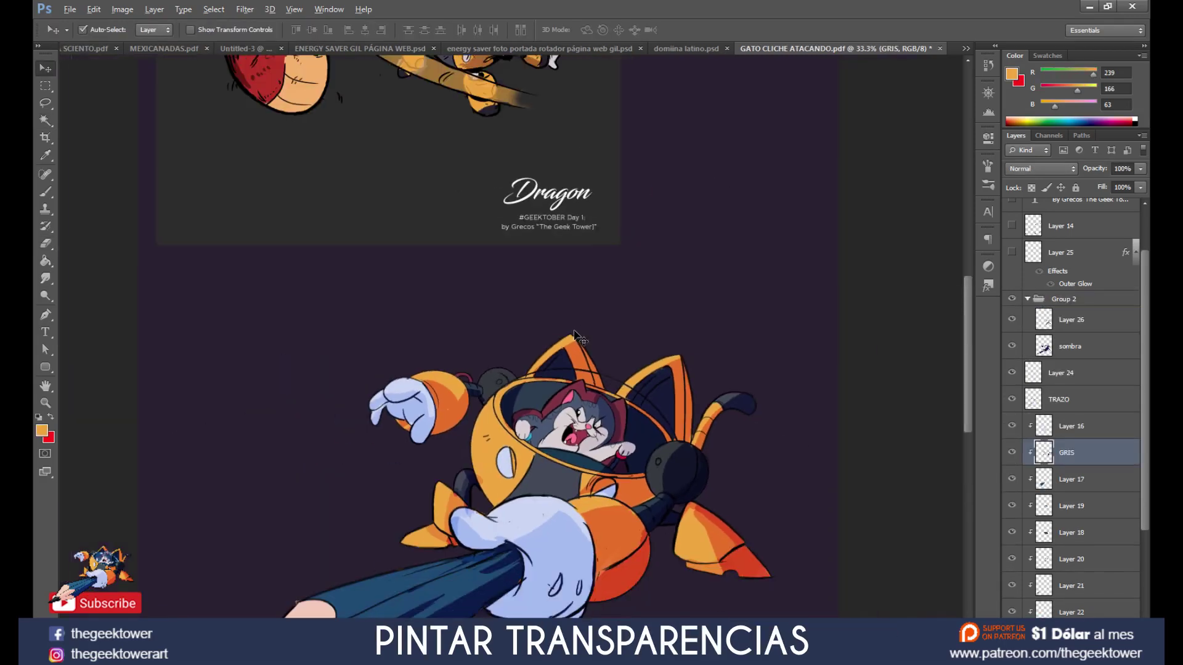
scroll(574, 333, down, 1)
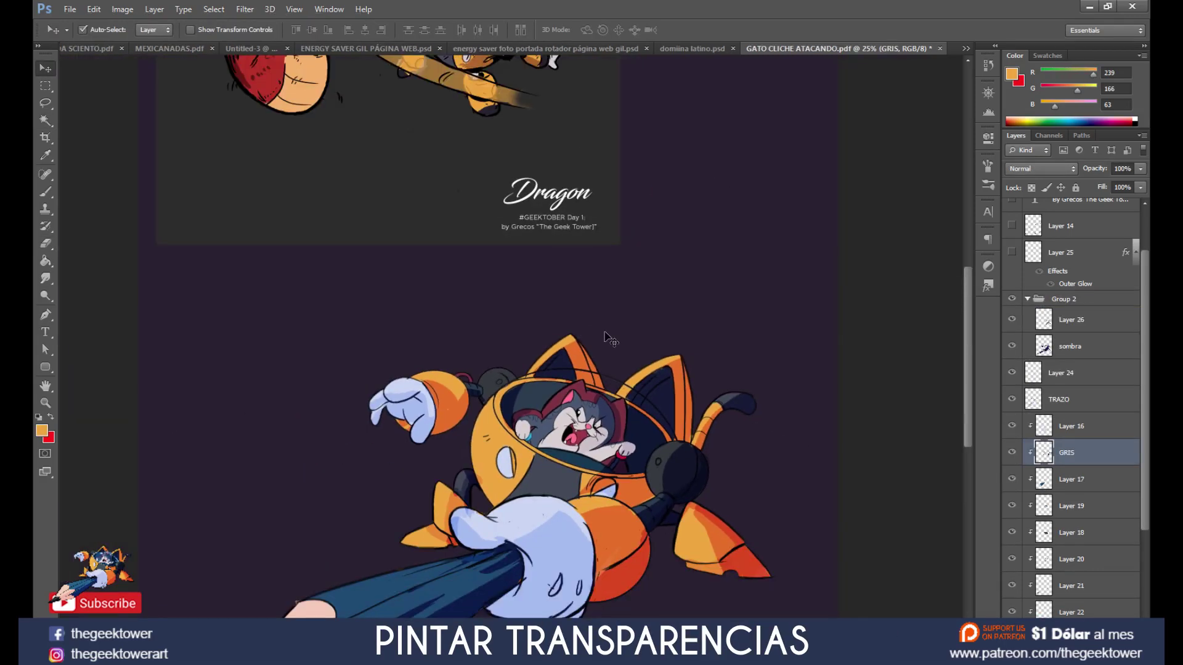
Step: Set the foreground colour to light blue (81, 150, 243)
drag(571, 224, 595, 380)
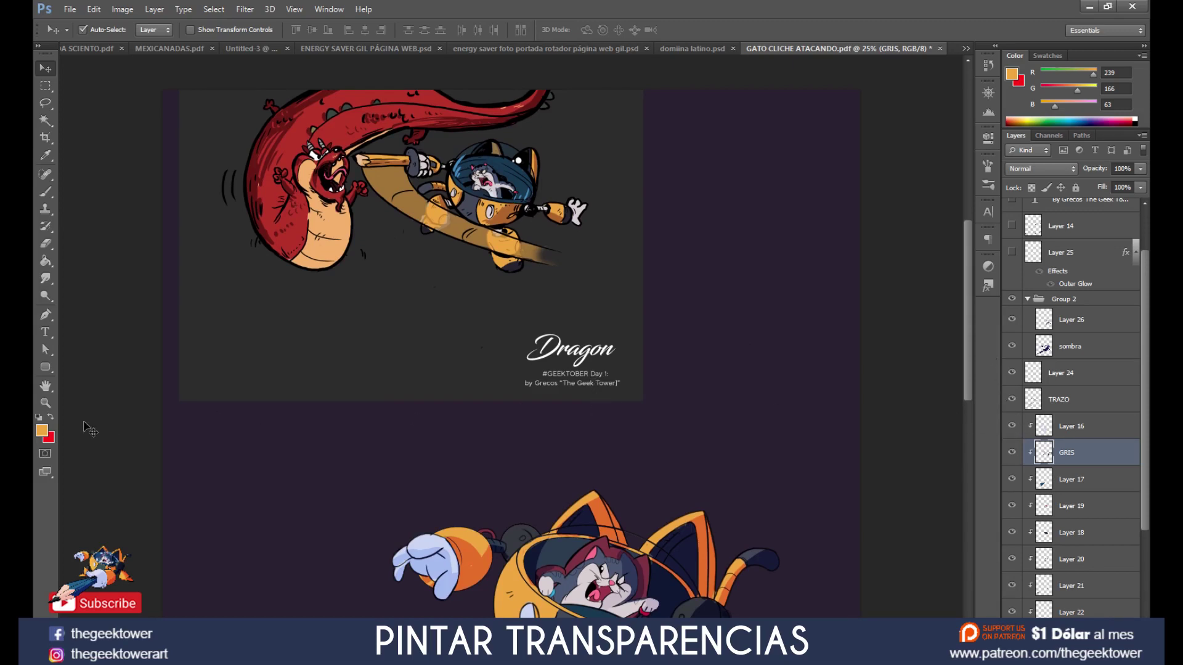
click(41, 433)
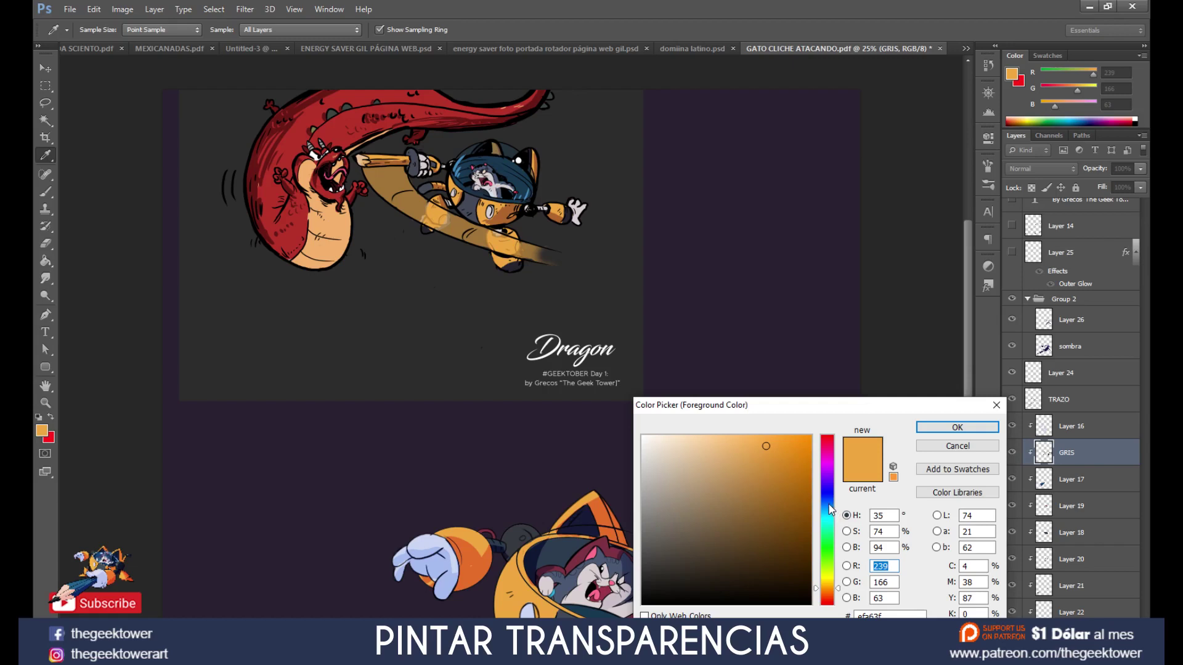
click(827, 504)
click(754, 444)
click(948, 428)
key(b)
Step: Add Layer 27 above Layer 16 and cover the helmet glass with a 129 px blue brush
click(1055, 426)
key(ctrl+shift+alt+n)
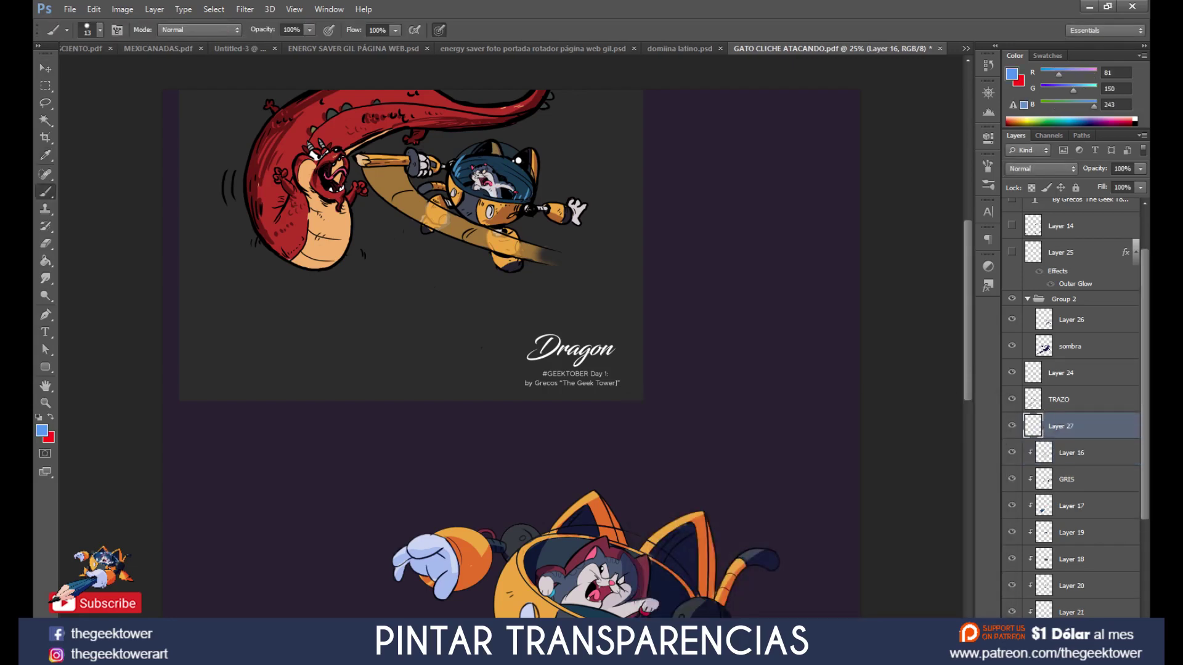
right_click(573, 502)
drag(641, 536, 657, 537)
key(Return)
mouse_move(547, 550)
mouse_down()
mouse_move(560, 572)
mouse_move(573, 547)
mouse_move(524, 547)
mouse_move(508, 569)
mouse_move(591, 525)
mouse_move(662, 539)
mouse_move(723, 603)
mouse_move(700, 591)
mouse_move(686, 579)
mouse_move(733, 603)
mouse_move(708, 613)
mouse_up()
scroll(571, 547, up, 1)
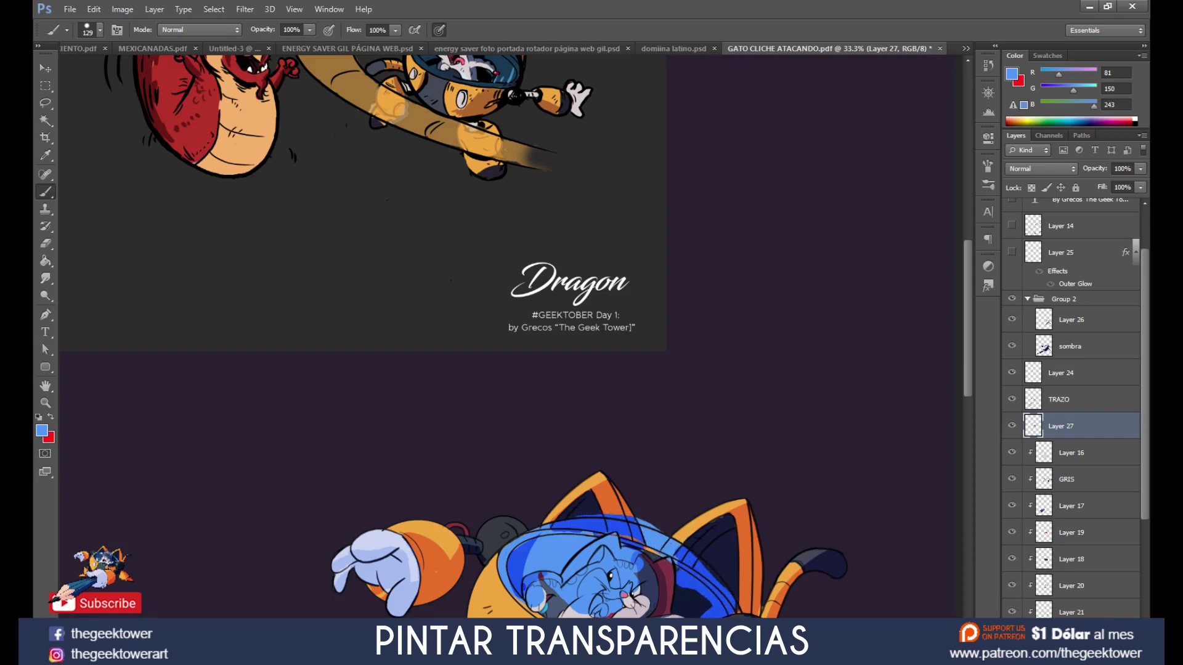
mouse_move(527, 610)
mouse_down()
mouse_move(696, 600)
mouse_move(641, 602)
mouse_move(647, 553)
mouse_move(672, 603)
mouse_move(631, 550)
mouse_move(586, 552)
mouse_move(567, 585)
mouse_move(545, 594)
mouse_move(527, 441)
mouse_up()
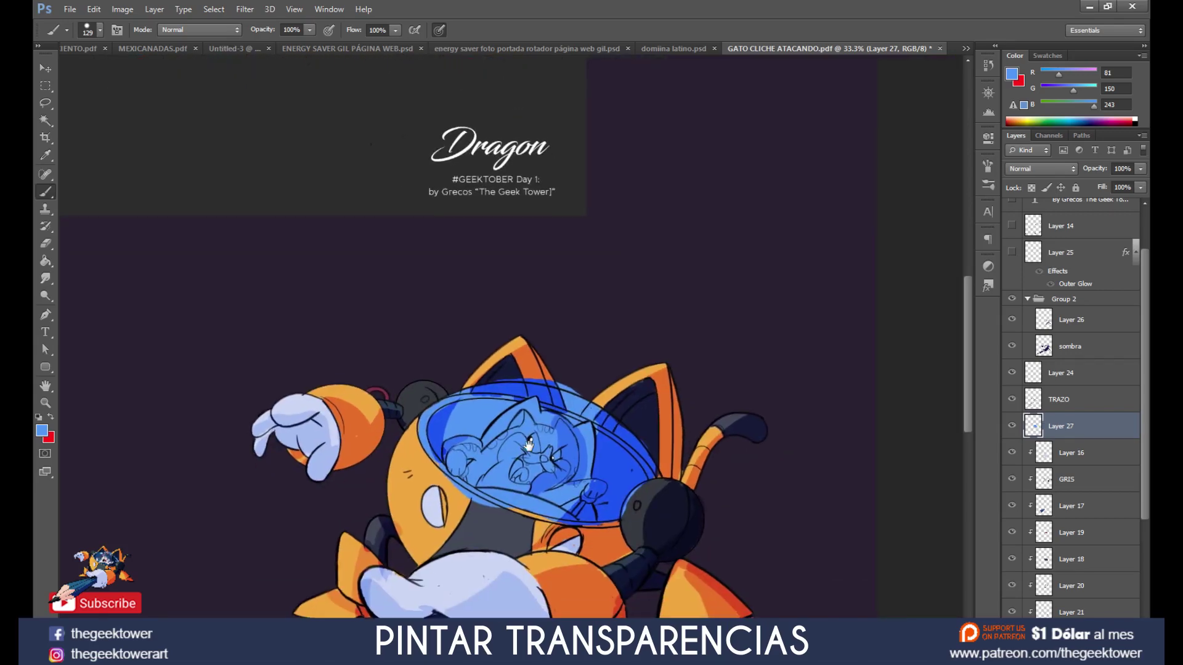
Step: Try Soft Light and Hue blend modes on Layer 27, settling on Color
click(1047, 168)
click(1034, 353)
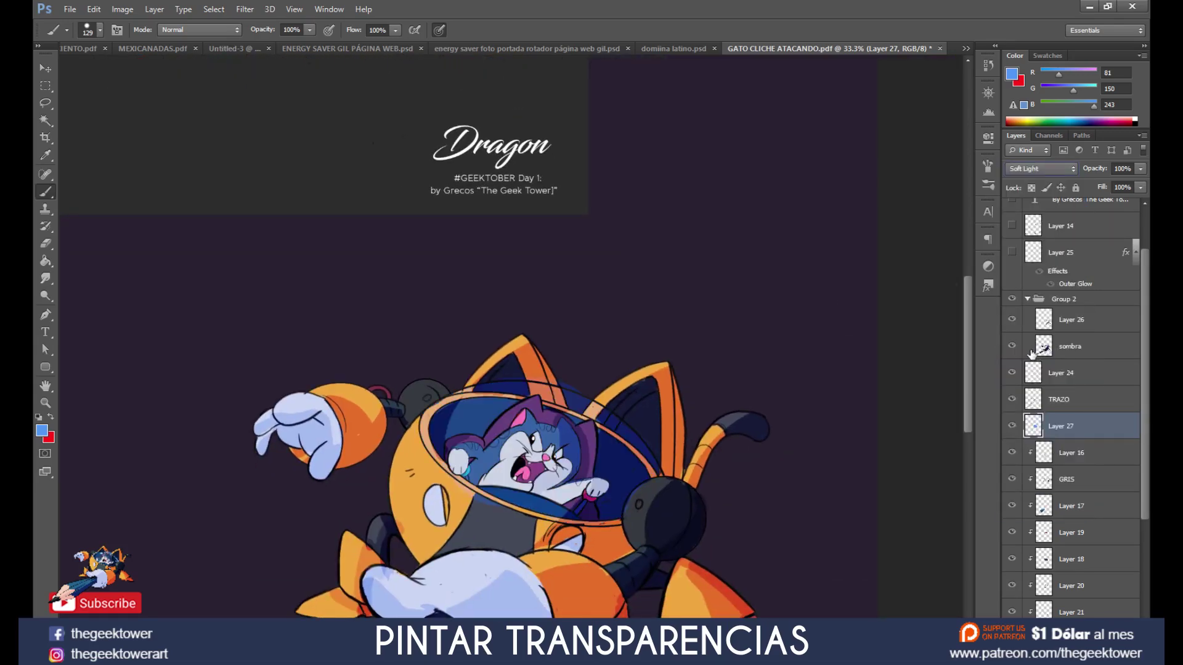
scroll(665, 432, up, 1)
click(1038, 171)
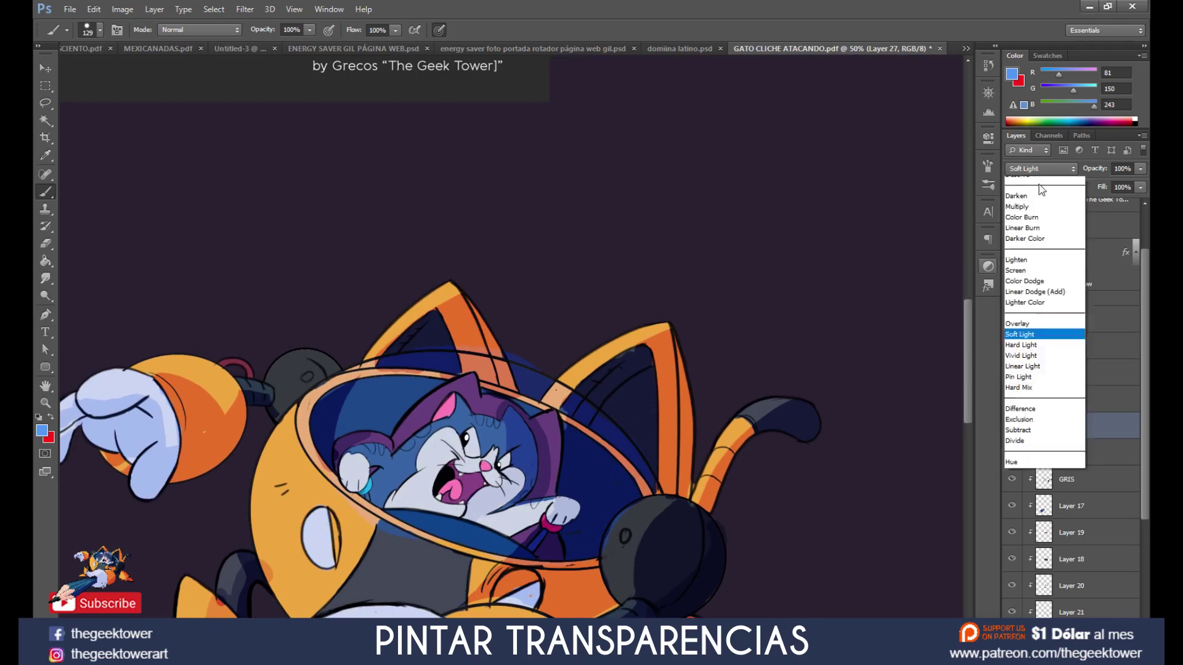
click(1035, 478)
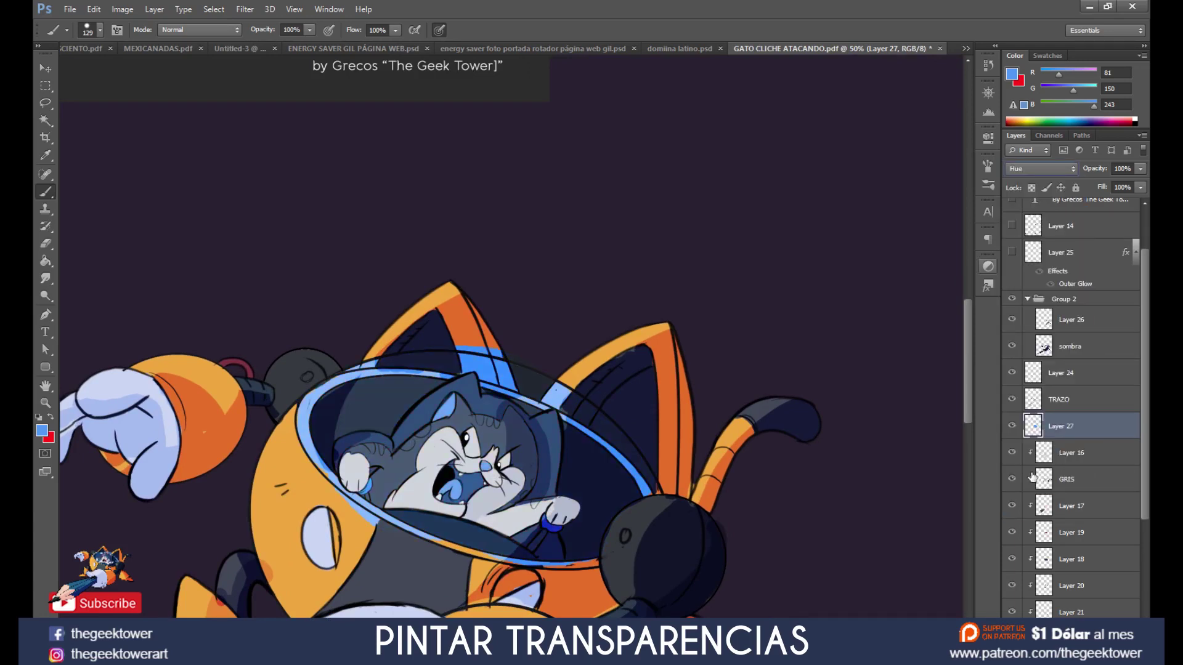
click(1037, 171)
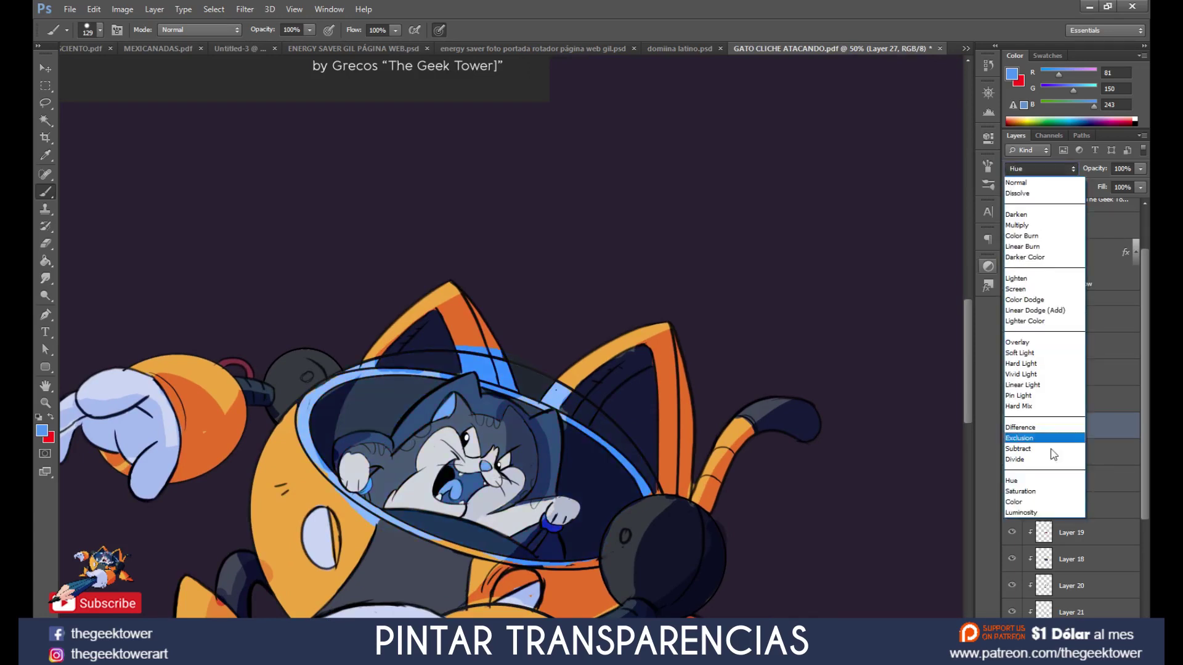
click(1039, 502)
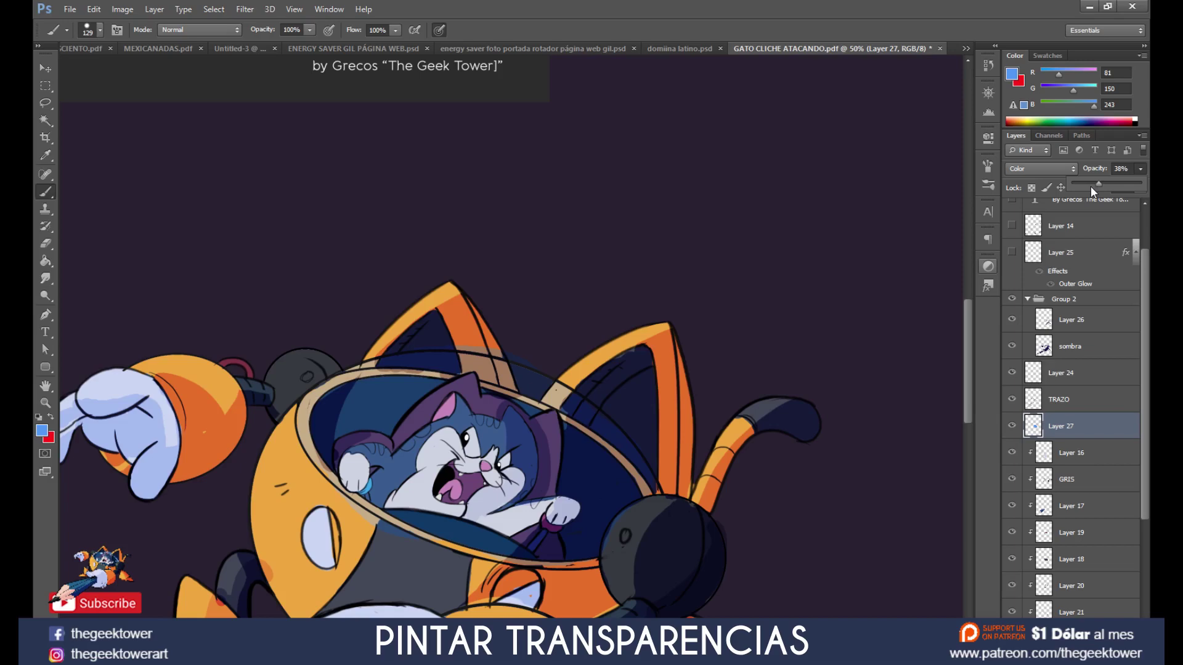
Step: Switch to the Eraser to clean up blue overspill around the helmet dome
alt+scroll(557, 417, down, 2)
alt+scroll(556, 417, up, 2)
key(e)
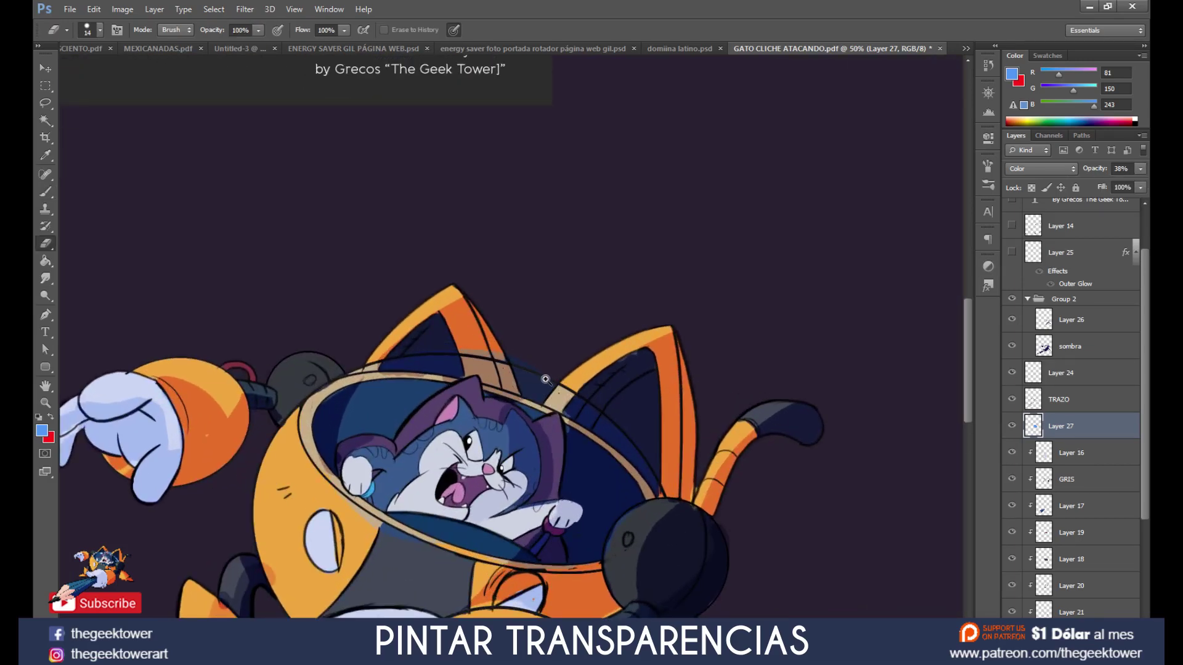
alt+scroll(545, 380, up, 1)
key(b)
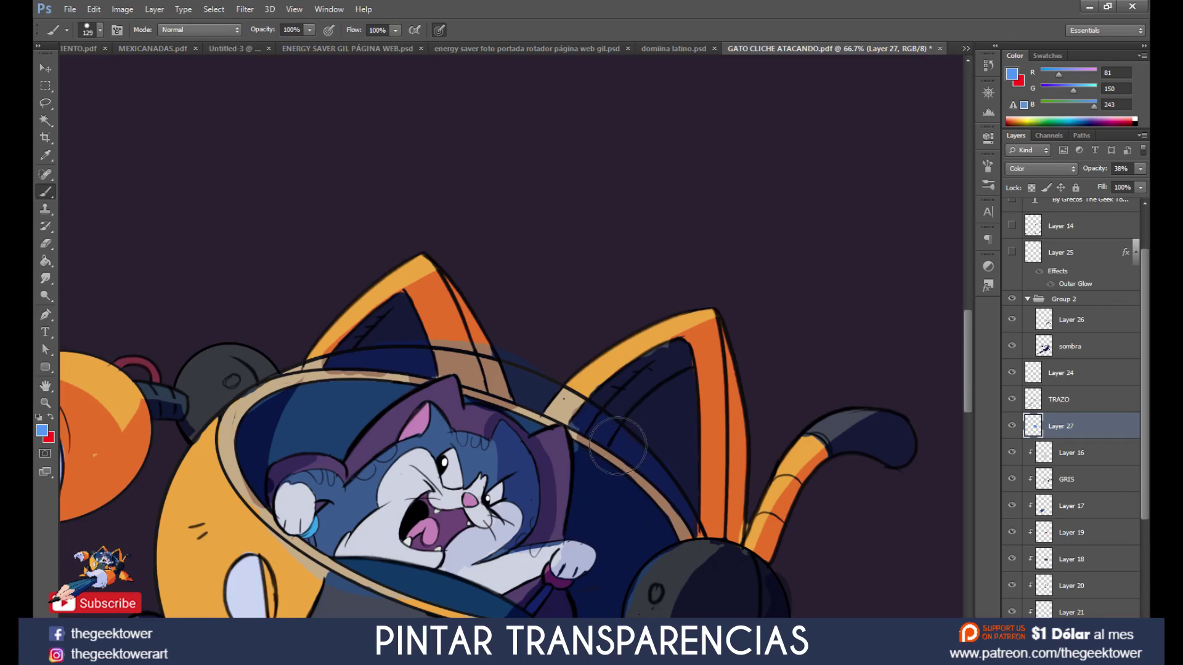
key(e)
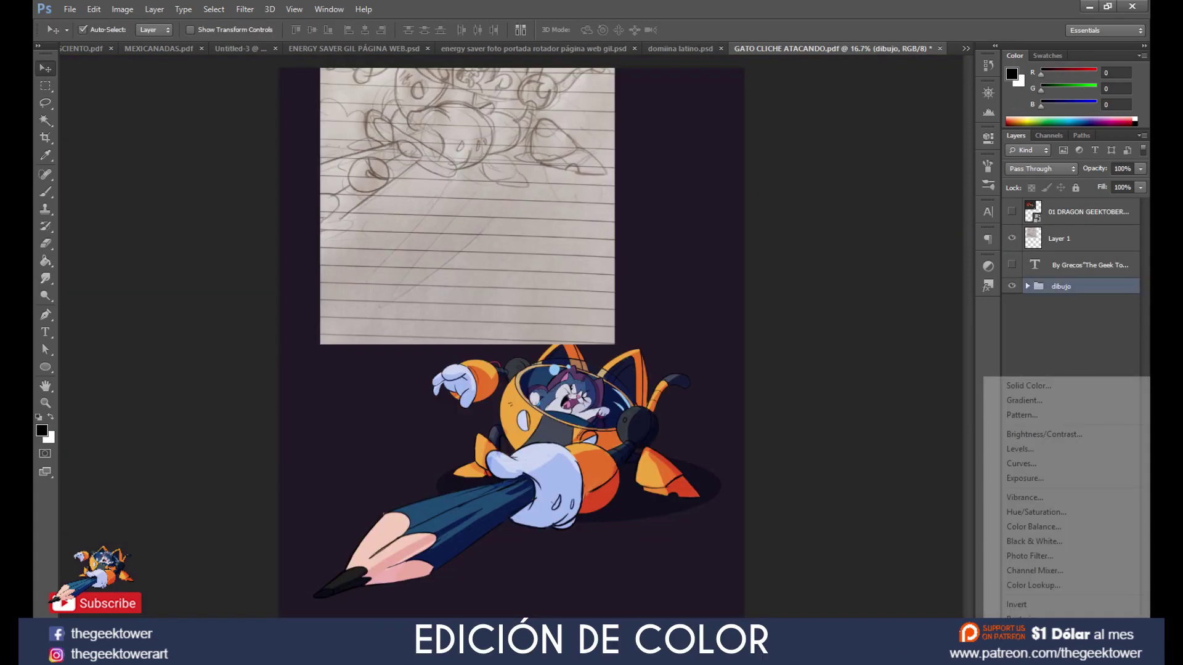
Step: Add a Curves adjustment, reset it, and bend the Red curve down
click(1022, 464)
drag(900, 254, 914, 263)
click(910, 354)
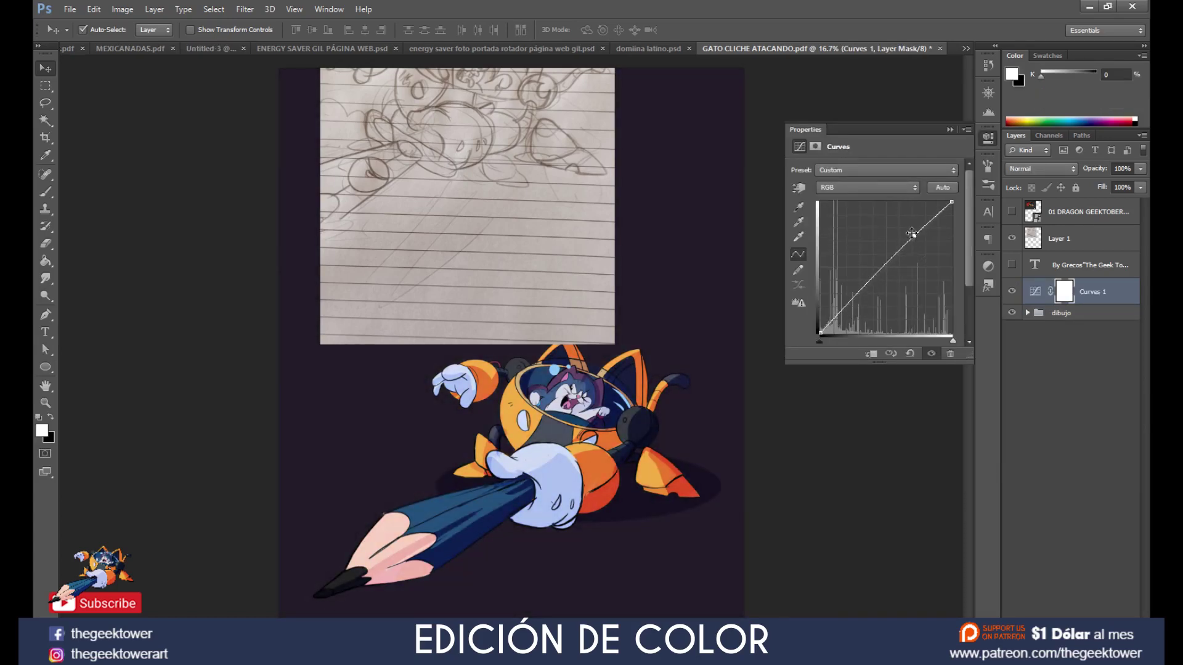
click(866, 186)
click(844, 212)
mouse_move(885, 266)
mouse_down()
mouse_move(899, 271)
mouse_move(907, 232)
mouse_up()
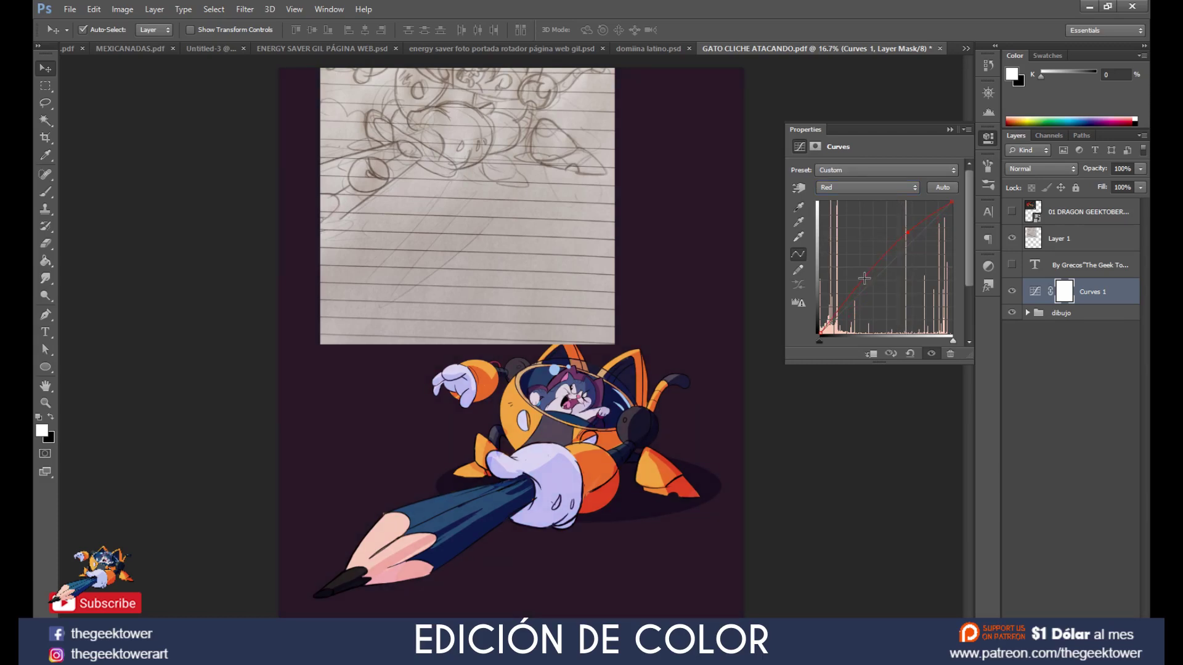
drag(865, 285, 867, 287)
Step: Raise the Green curve, anchoring its lower section
click(873, 187)
drag(897, 256, 900, 248)
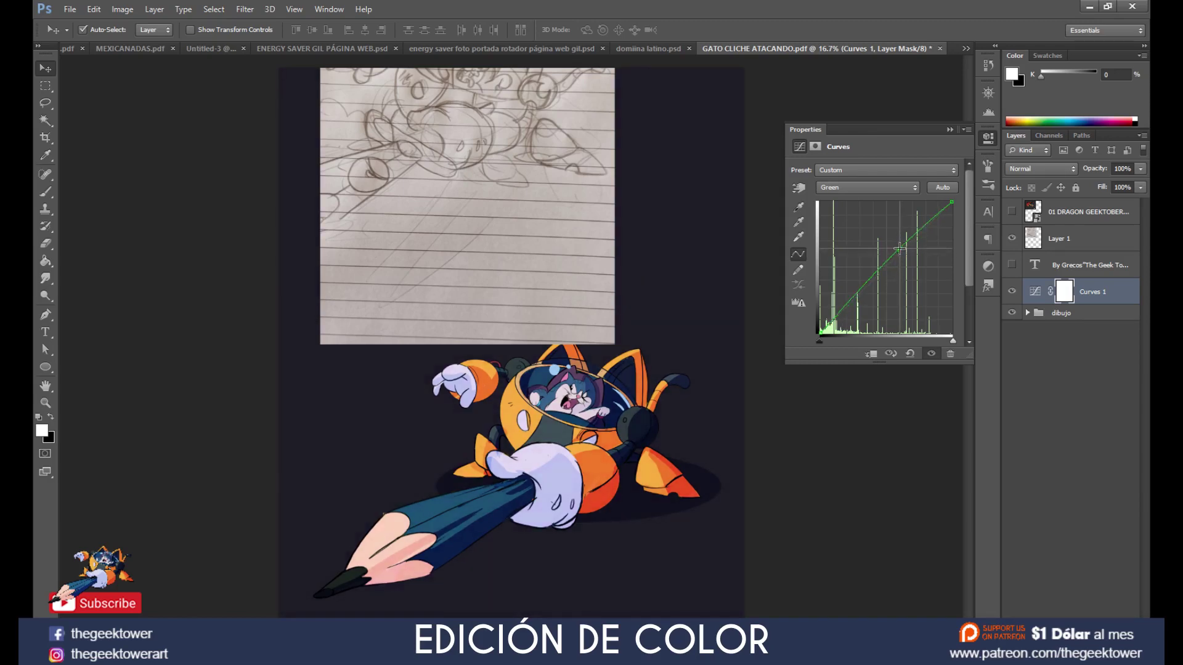
click(877, 272)
click(865, 286)
drag(865, 286, 867, 282)
click(899, 248)
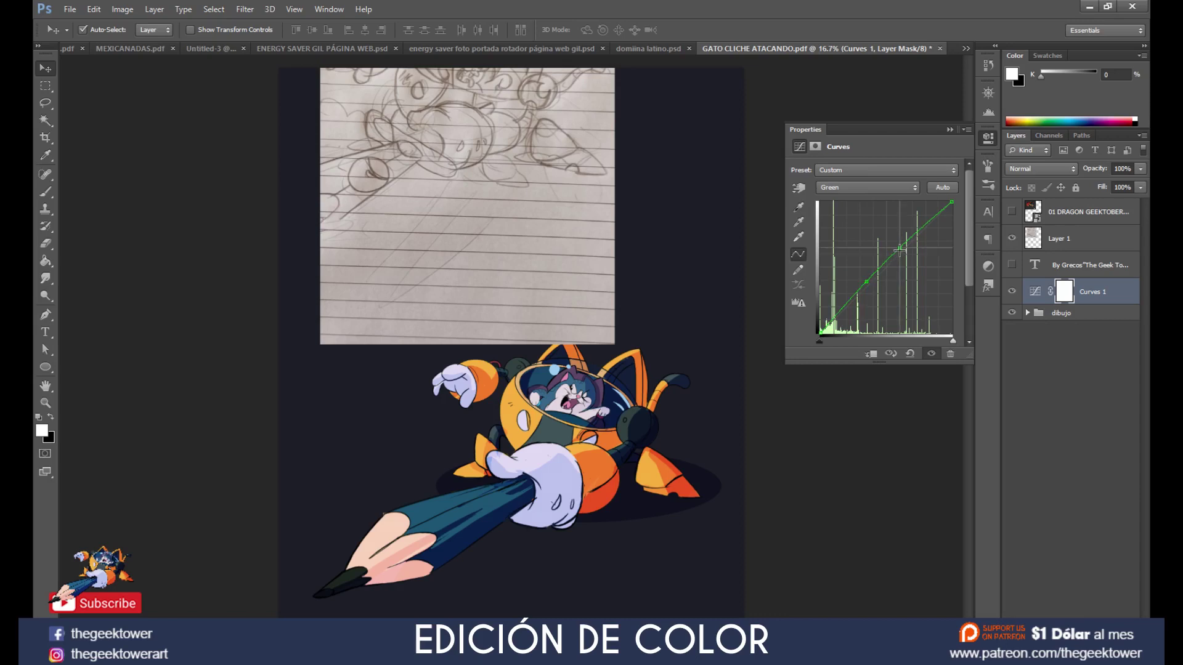
Step: Set Curves 1 to 74% opacity, compare it on and off, and move the paper sketch up
click(1139, 169)
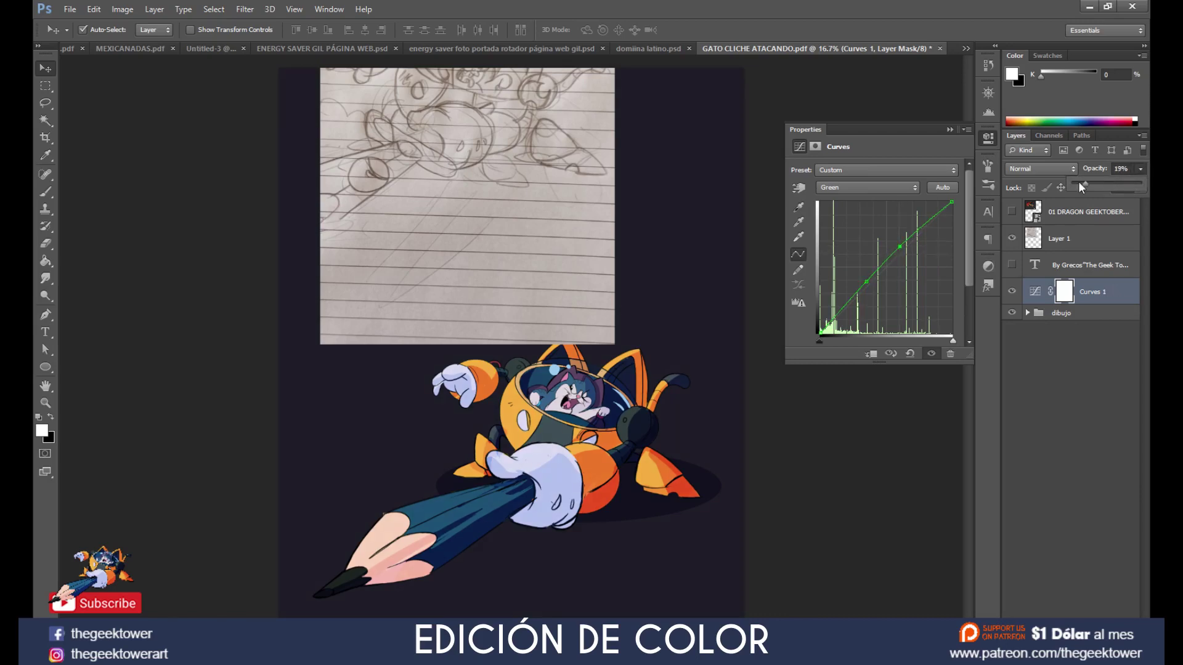
mouse_move(1079, 183)
mouse_down()
mouse_move(1042, 183)
mouse_move(1114, 187)
mouse_up()
click(1012, 291)
click(1011, 292)
click(1012, 291)
click(1012, 291)
drag(518, 264, 509, 198)
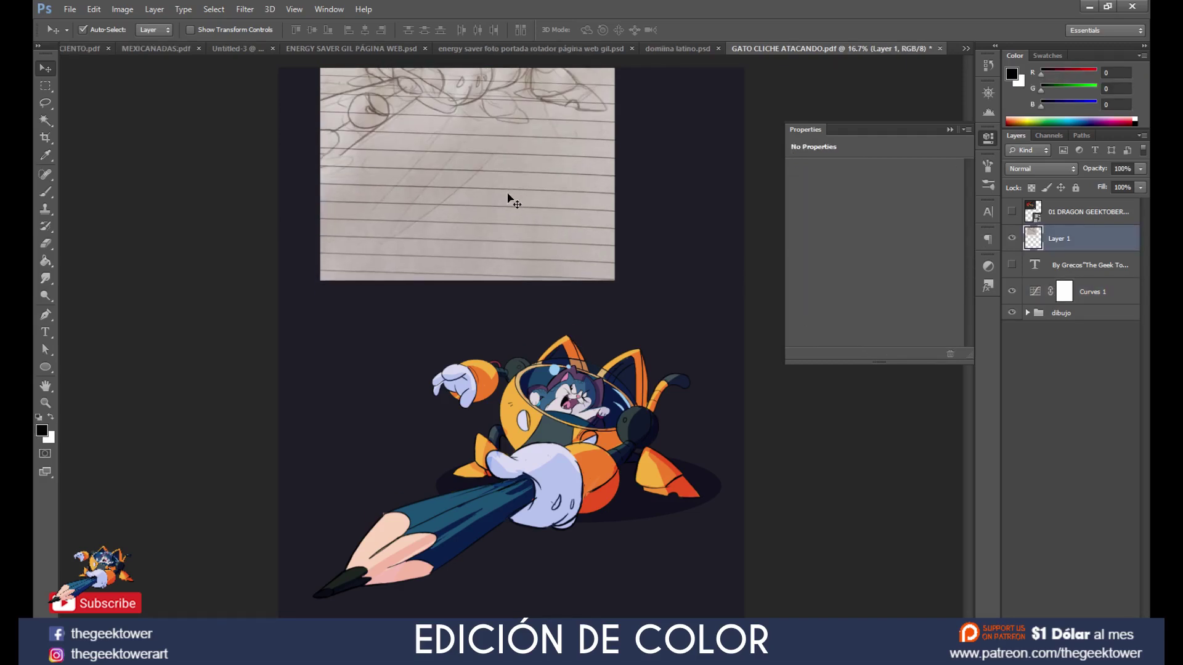